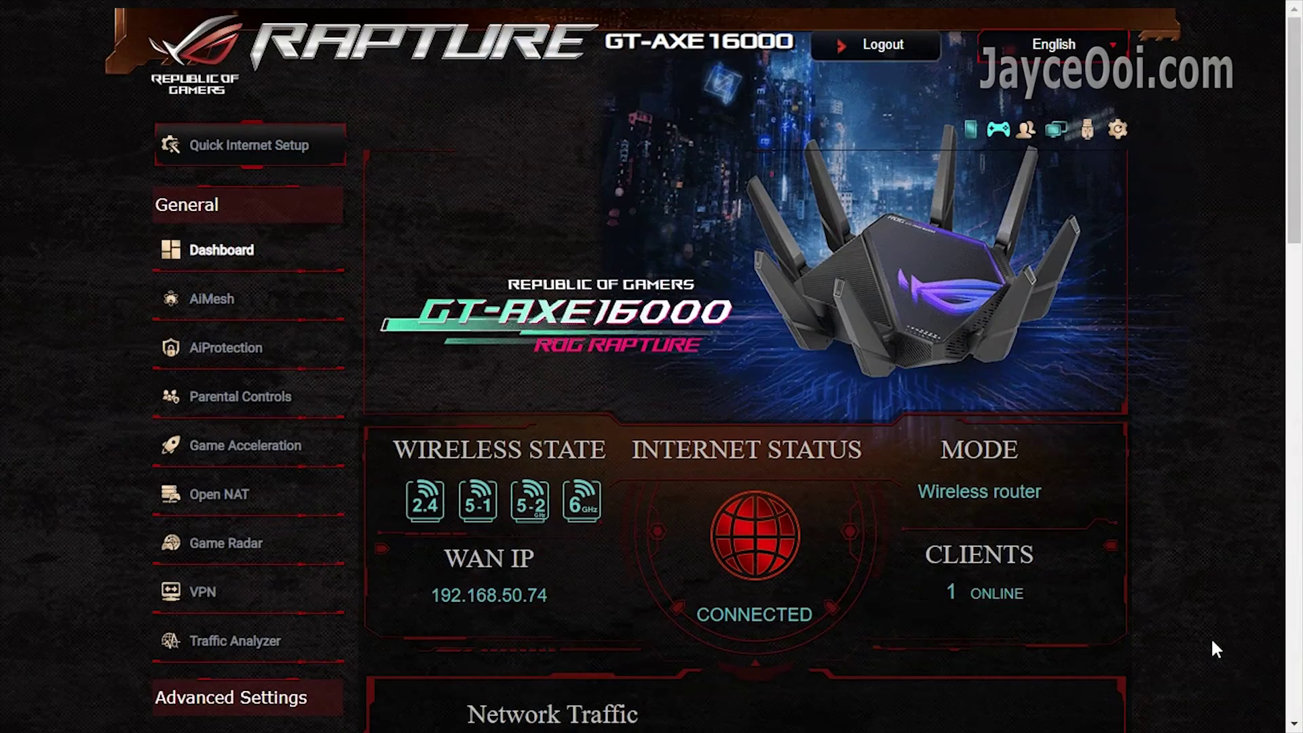
scroll(1210, 636, down, 5)
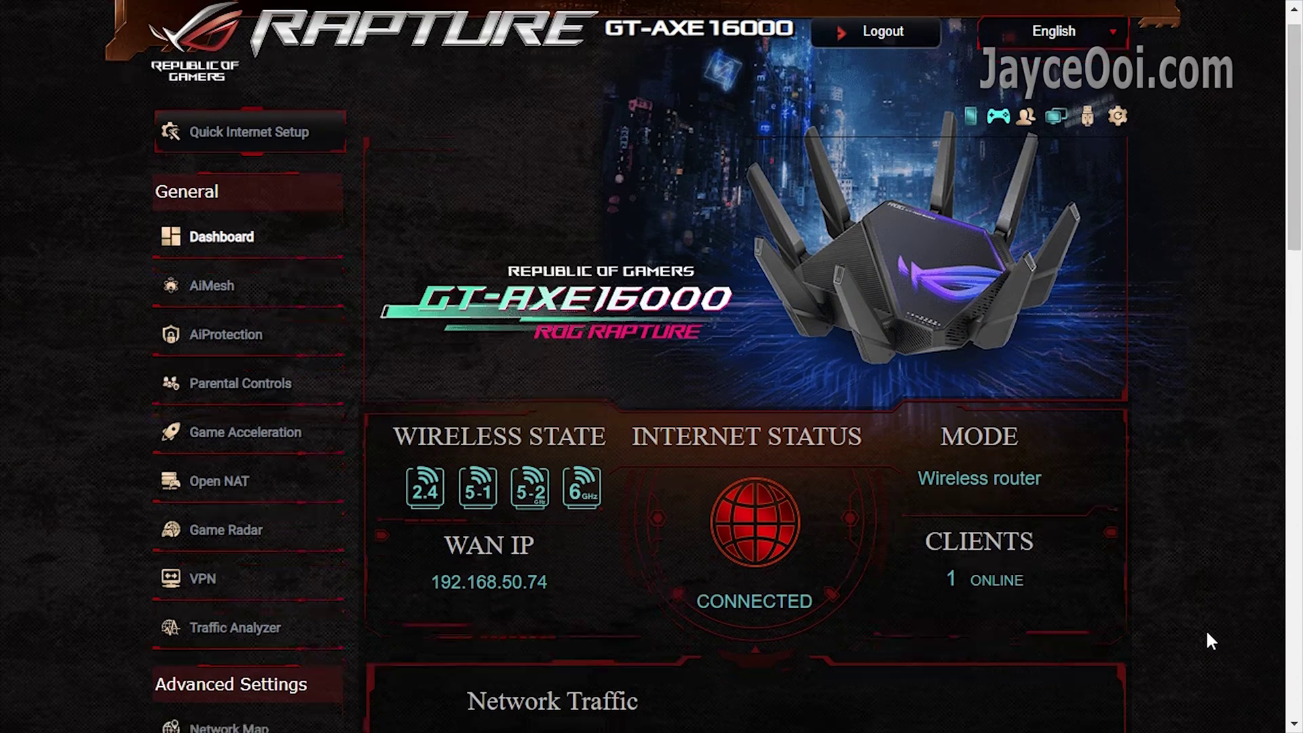
scroll(1218, 624, down, 7)
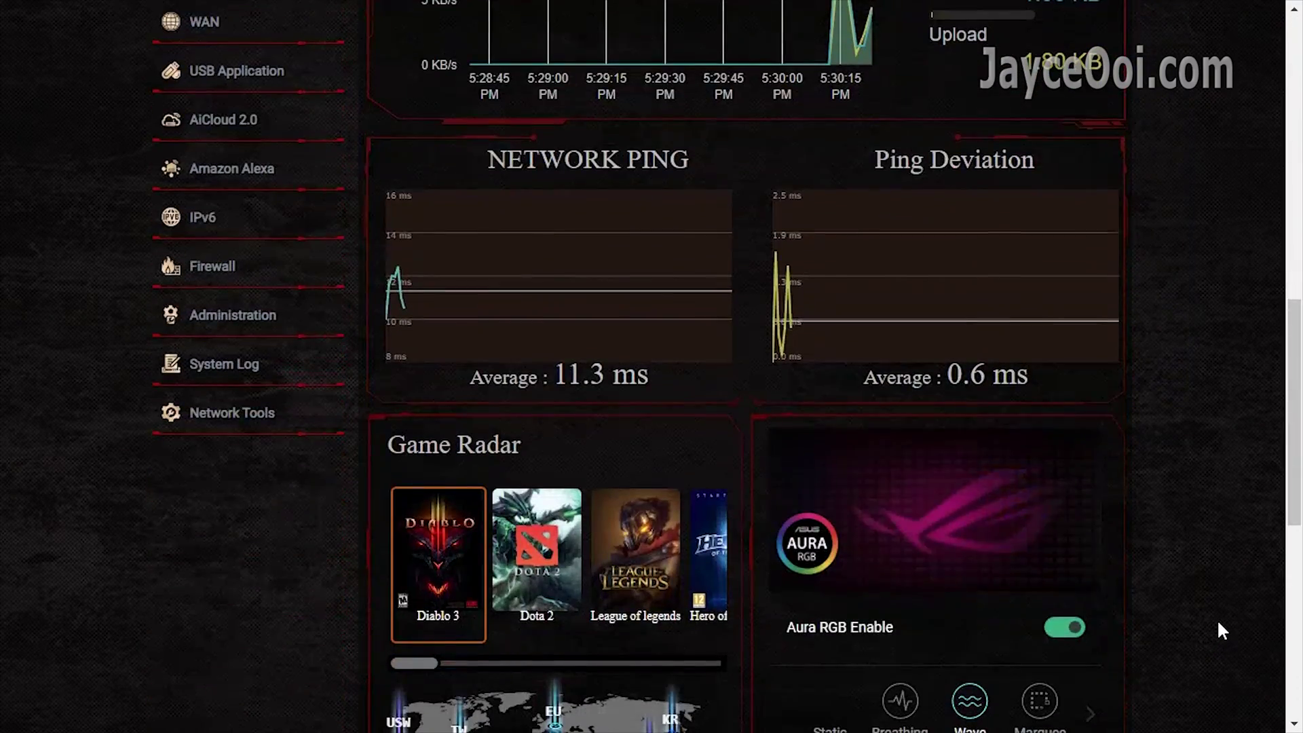
scroll(1217, 624, down, 5)
scroll(1221, 630, down, 3)
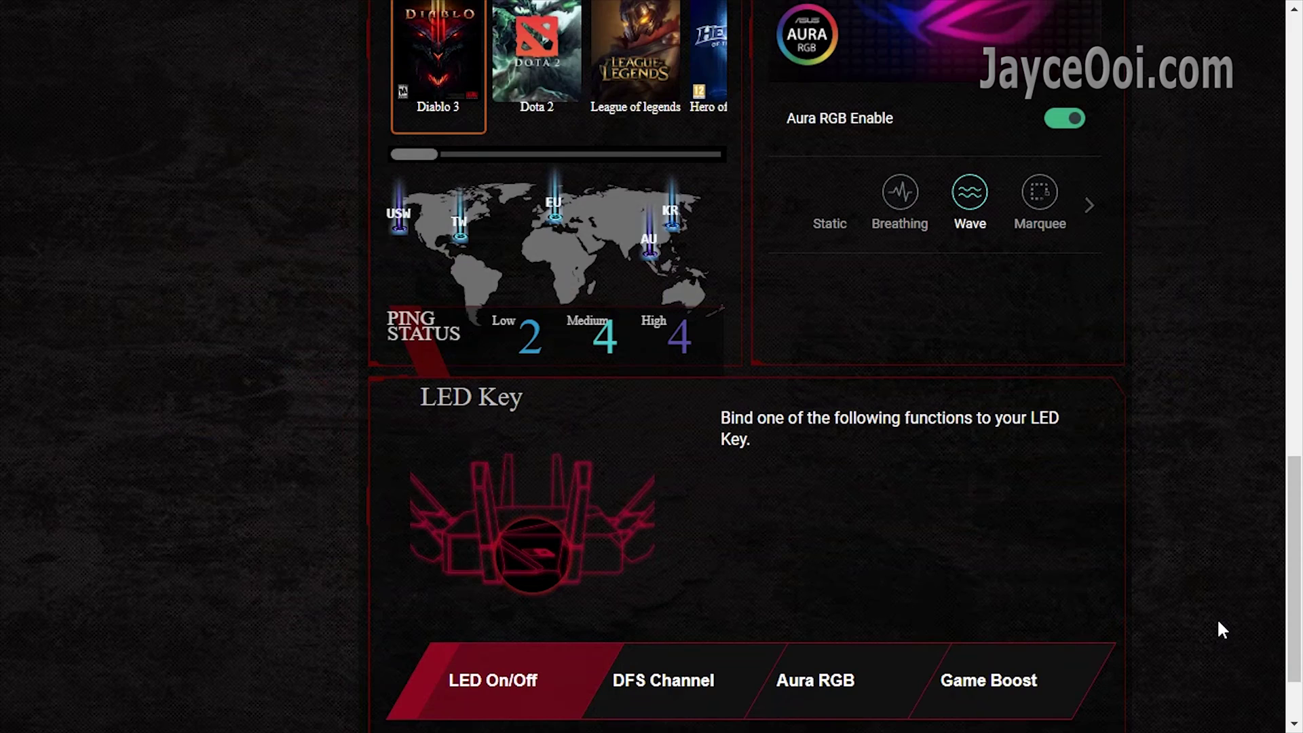
scroll(1221, 630, down, 2)
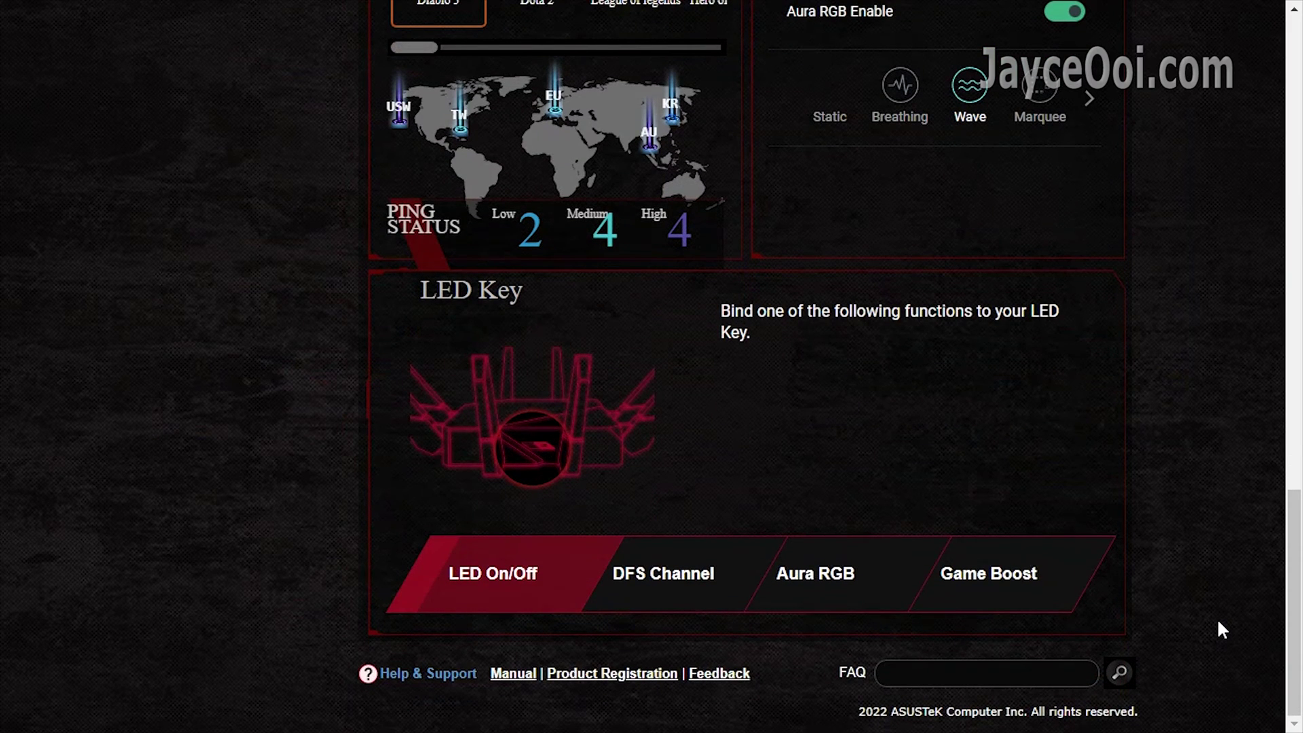
scroll(1221, 629, up, 5)
scroll(1218, 625, up, 1)
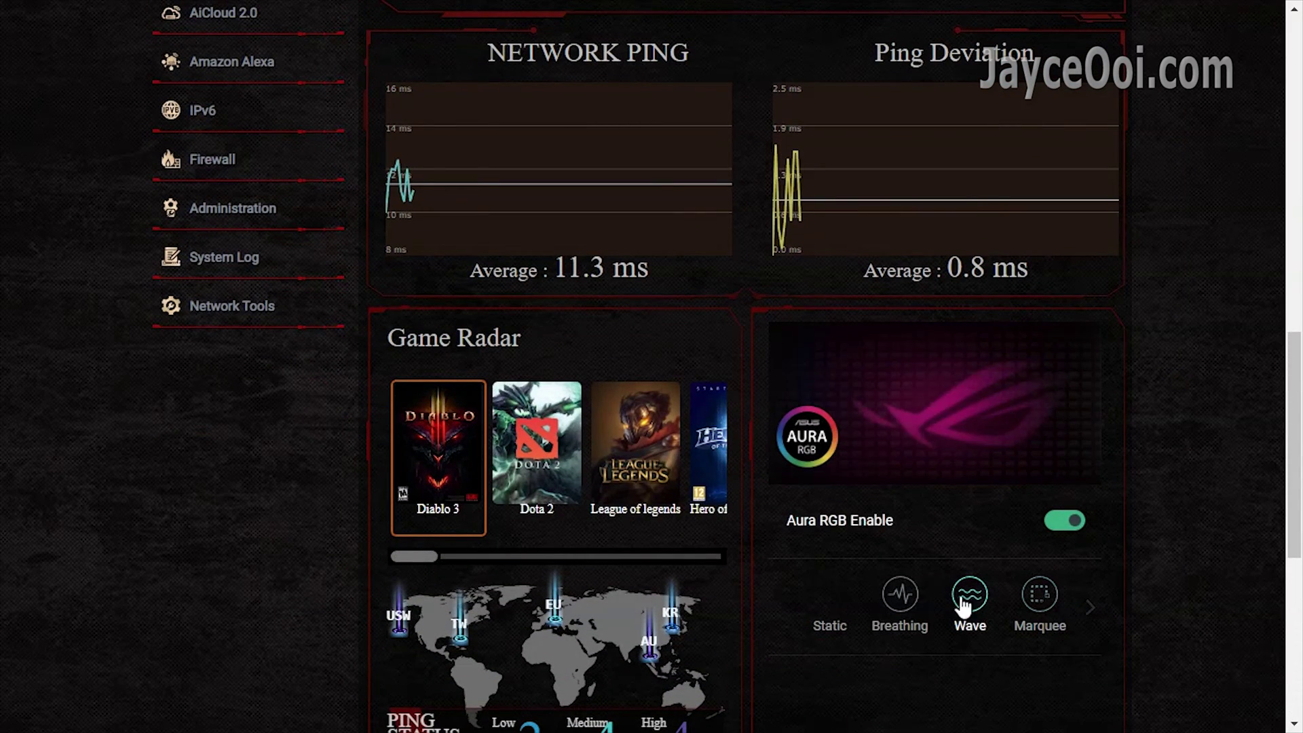
scroll(1191, 611, up, 6)
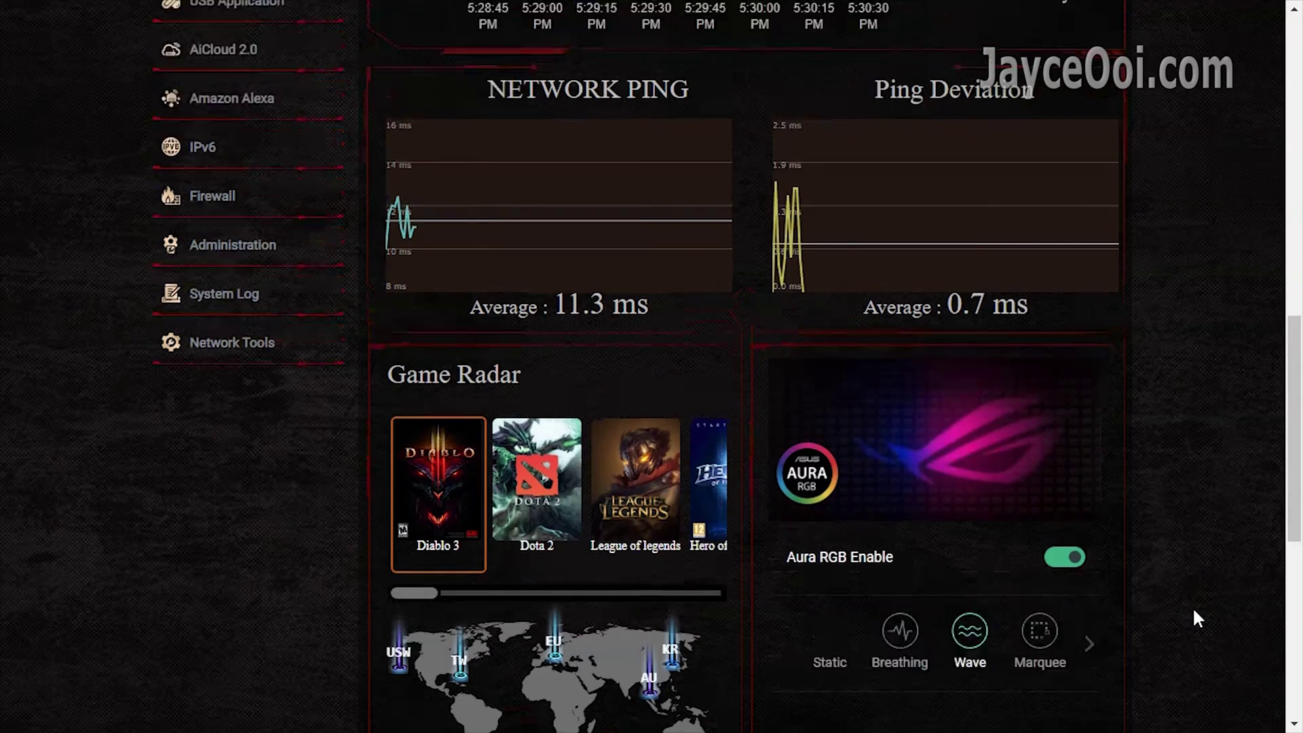
scroll(1192, 610, up, 6)
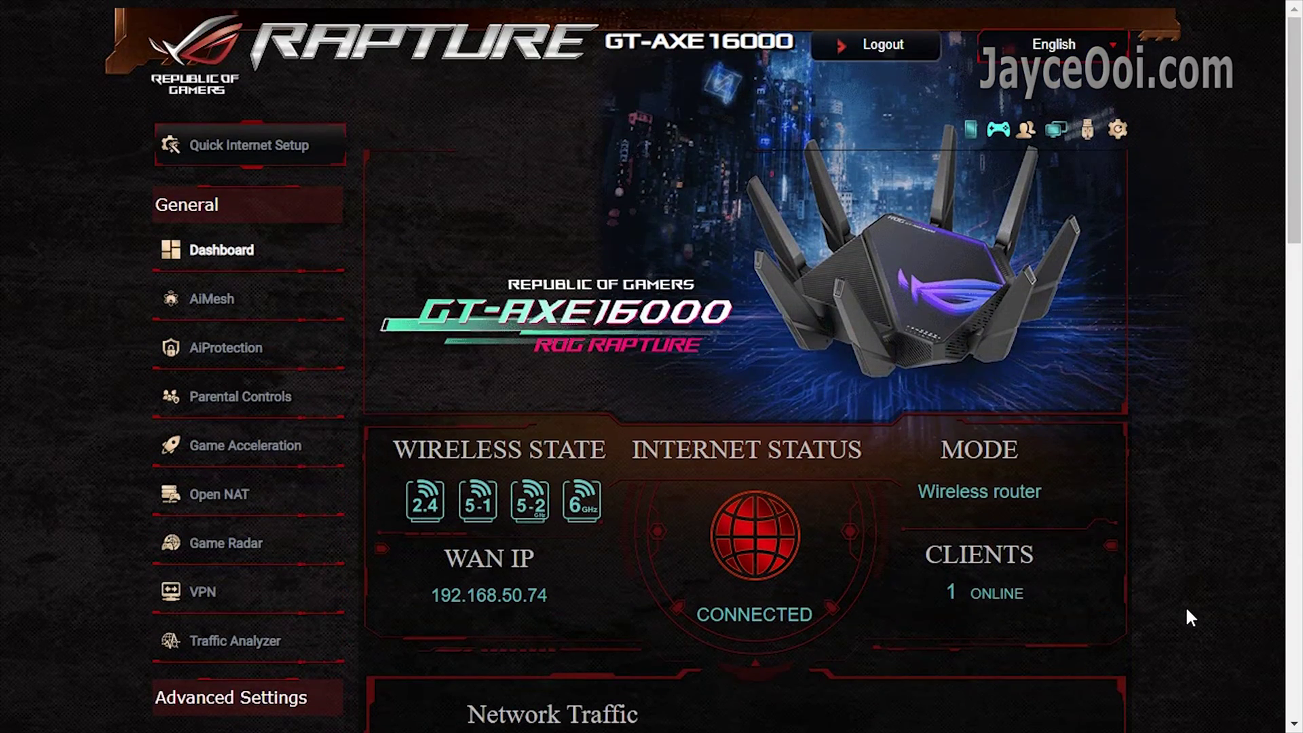
Step: Look over the AiMesh page, scrolling down and back to the top
click(300, 310)
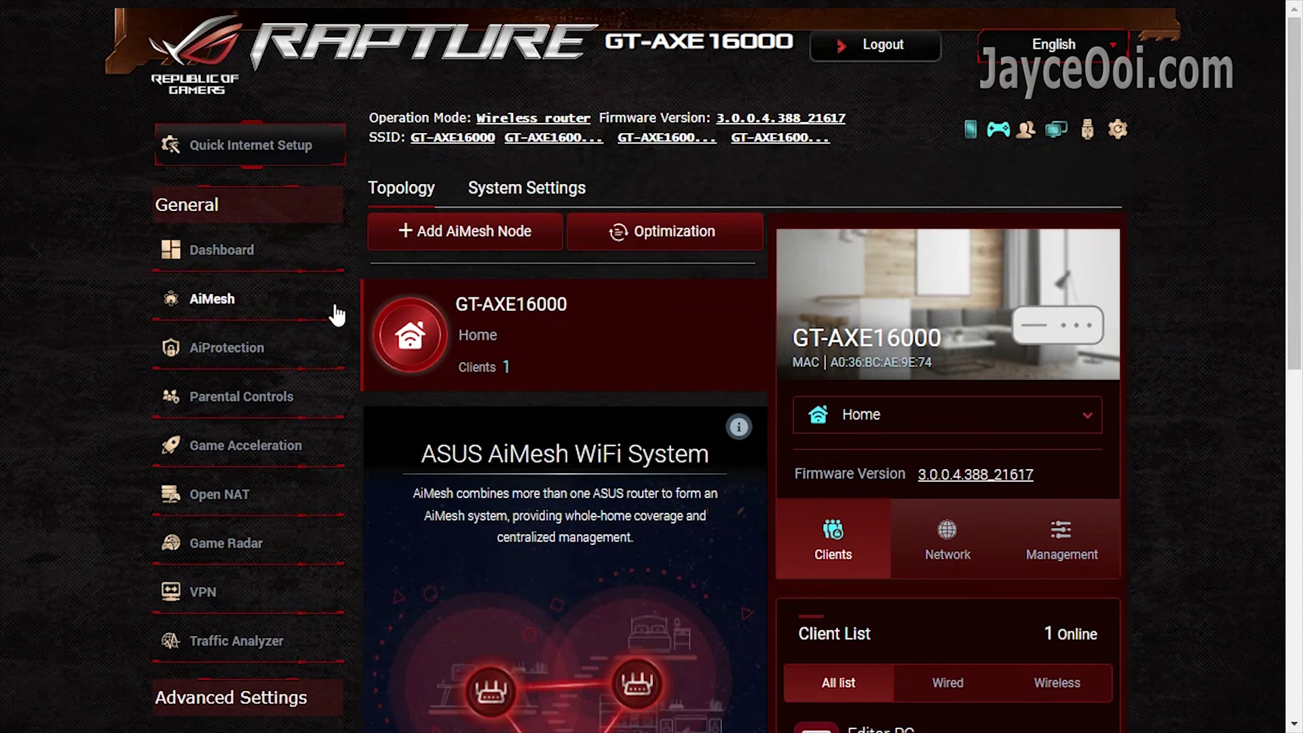
scroll(350, 312, down, 4)
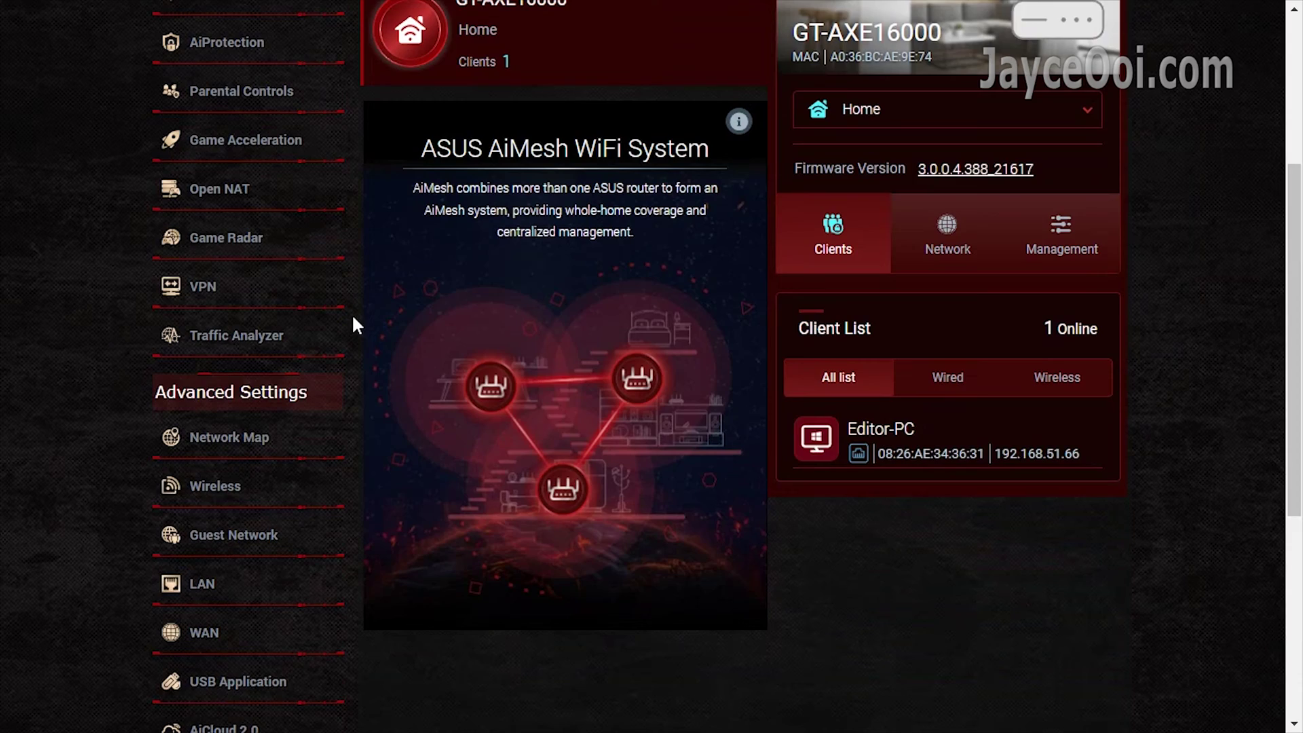
scroll(351, 312, down, 5)
scroll(350, 315, up, 7)
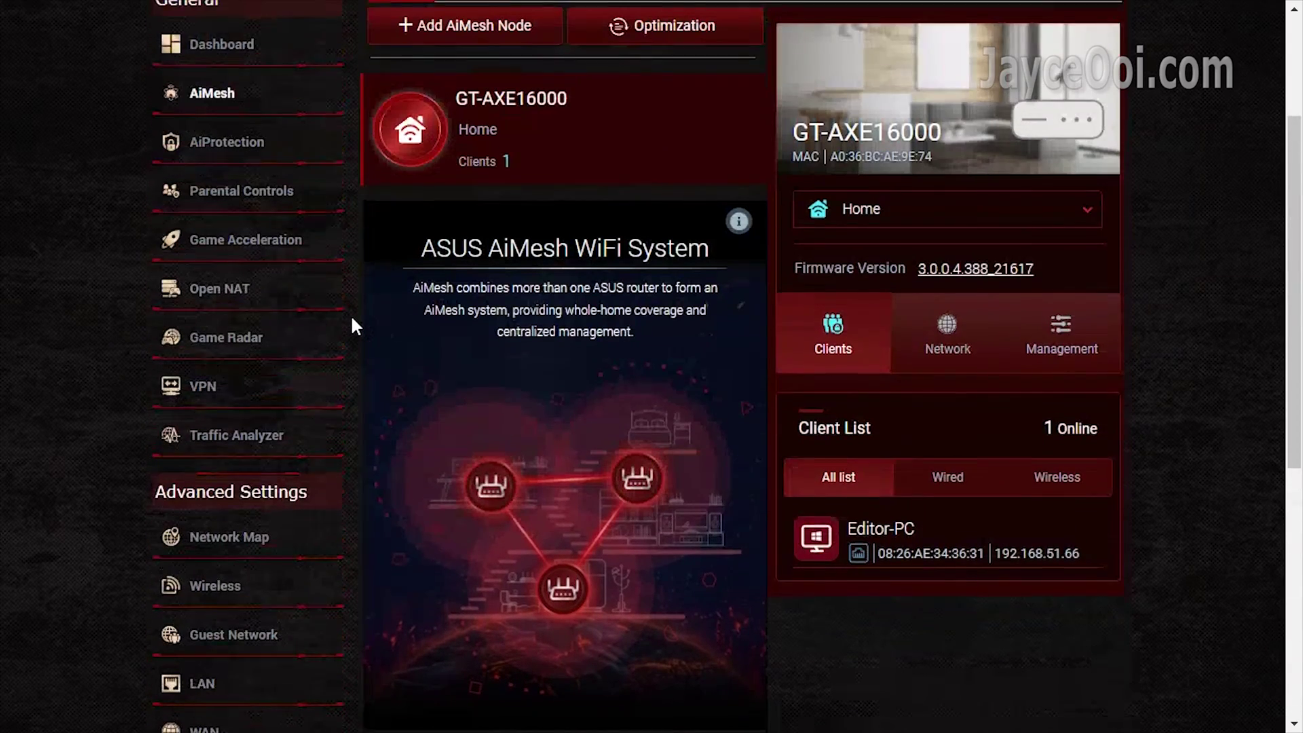
scroll(351, 318, up, 3)
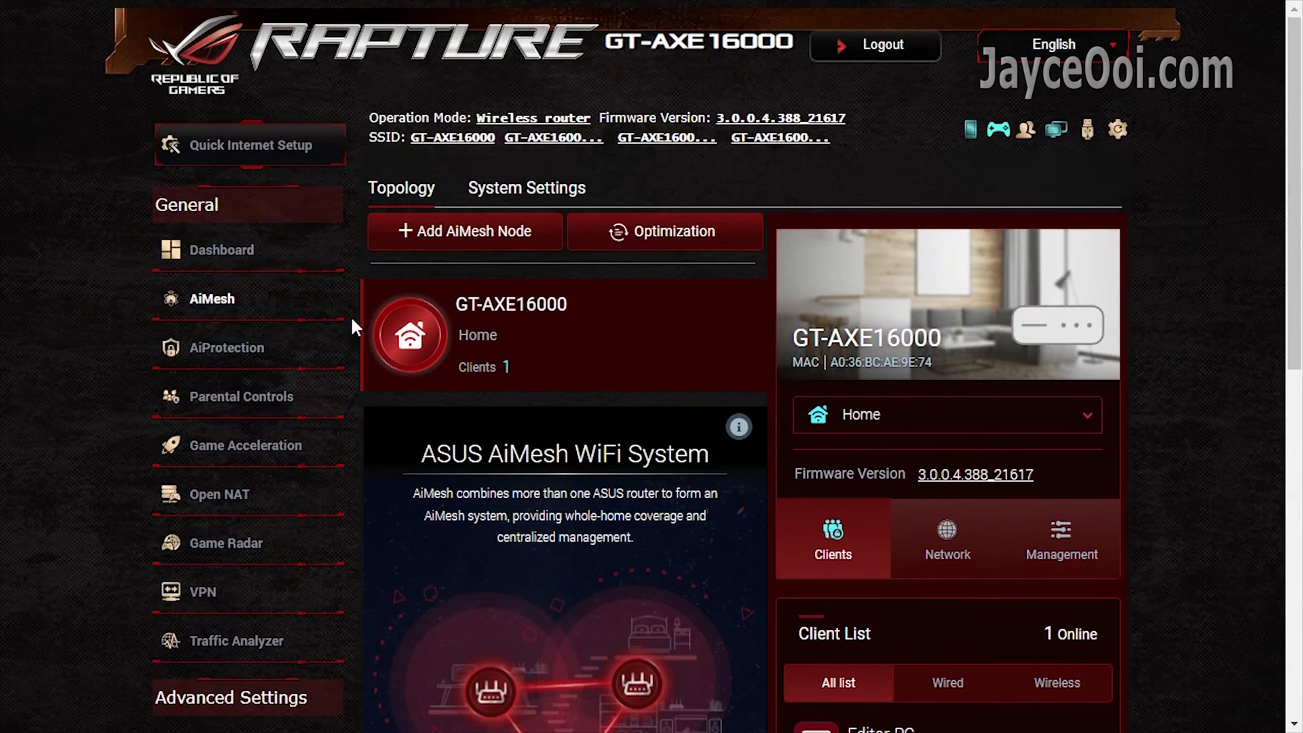
Step: Review AiProtection: Router Security Assessment at 2 Danger, three protections enabled
click(310, 342)
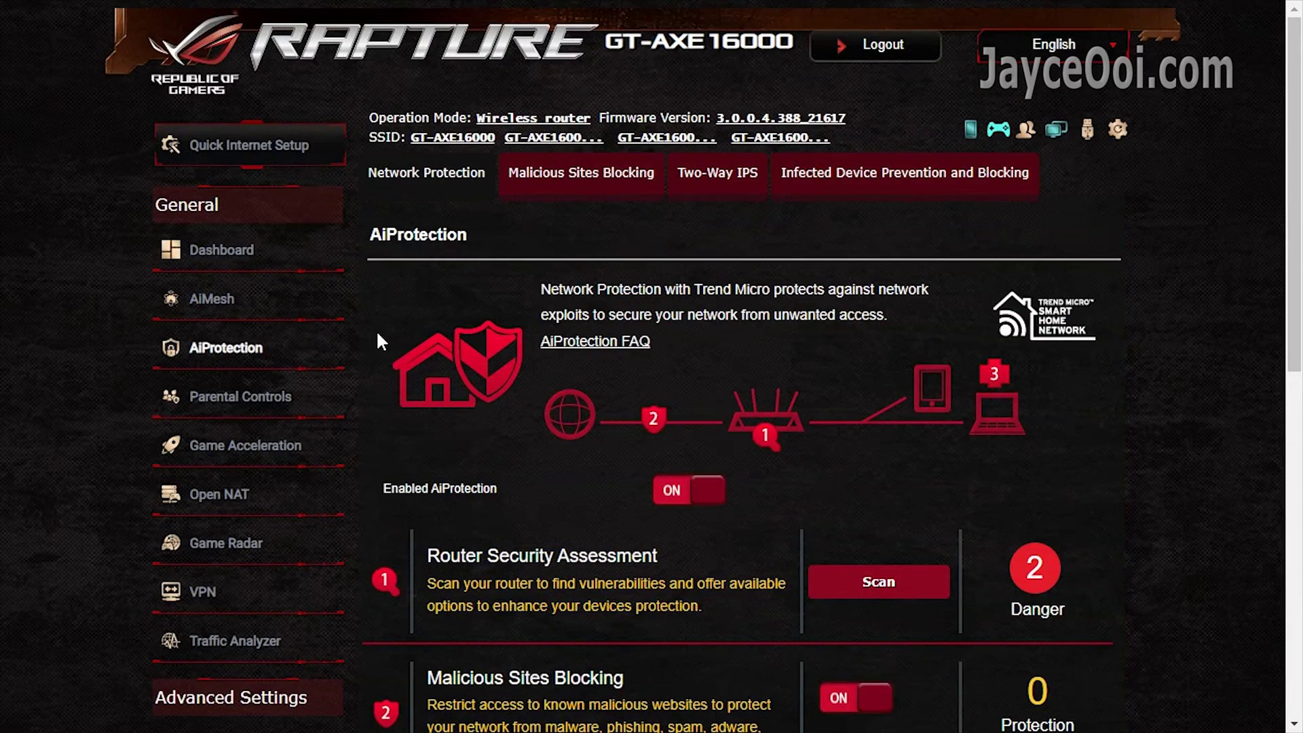
scroll(377, 341, down, 9)
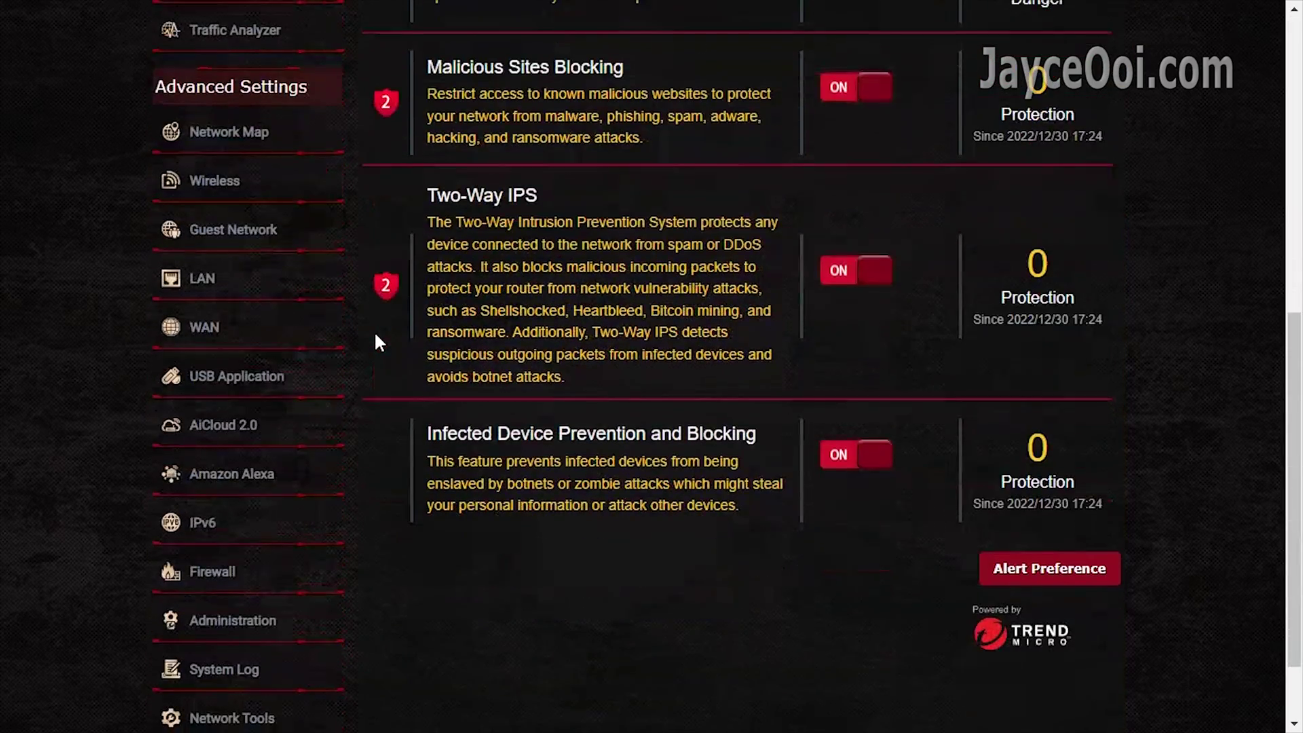
scroll(378, 341, up, 8)
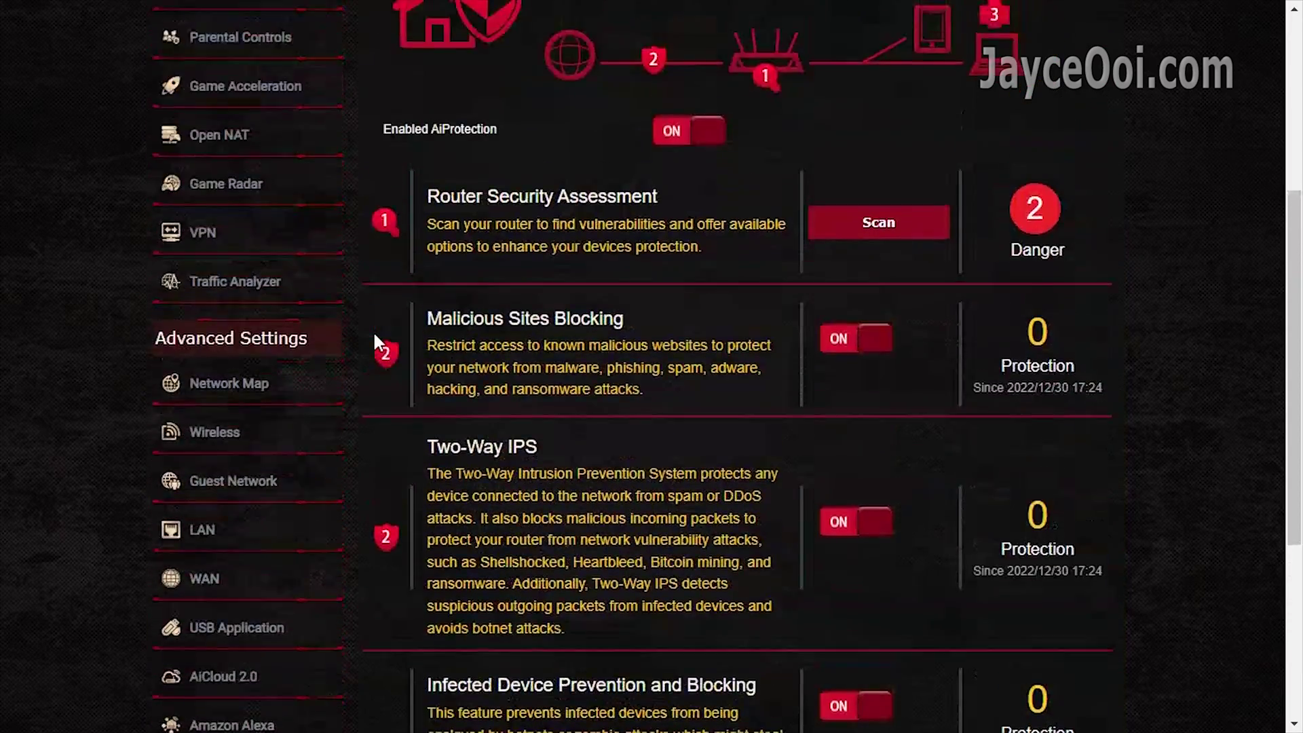
scroll(378, 343, up, 2)
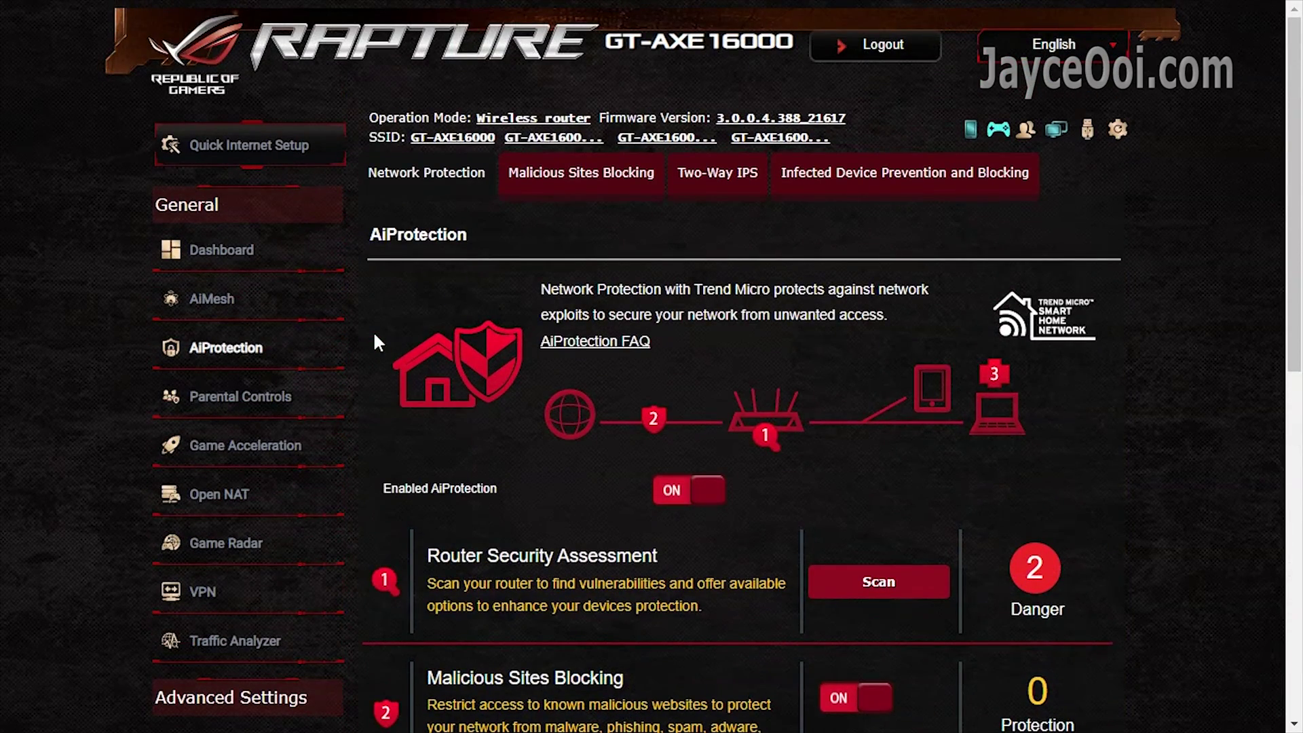
Step: Look through the Parental Controls Web & Apps Filters page
click(321, 400)
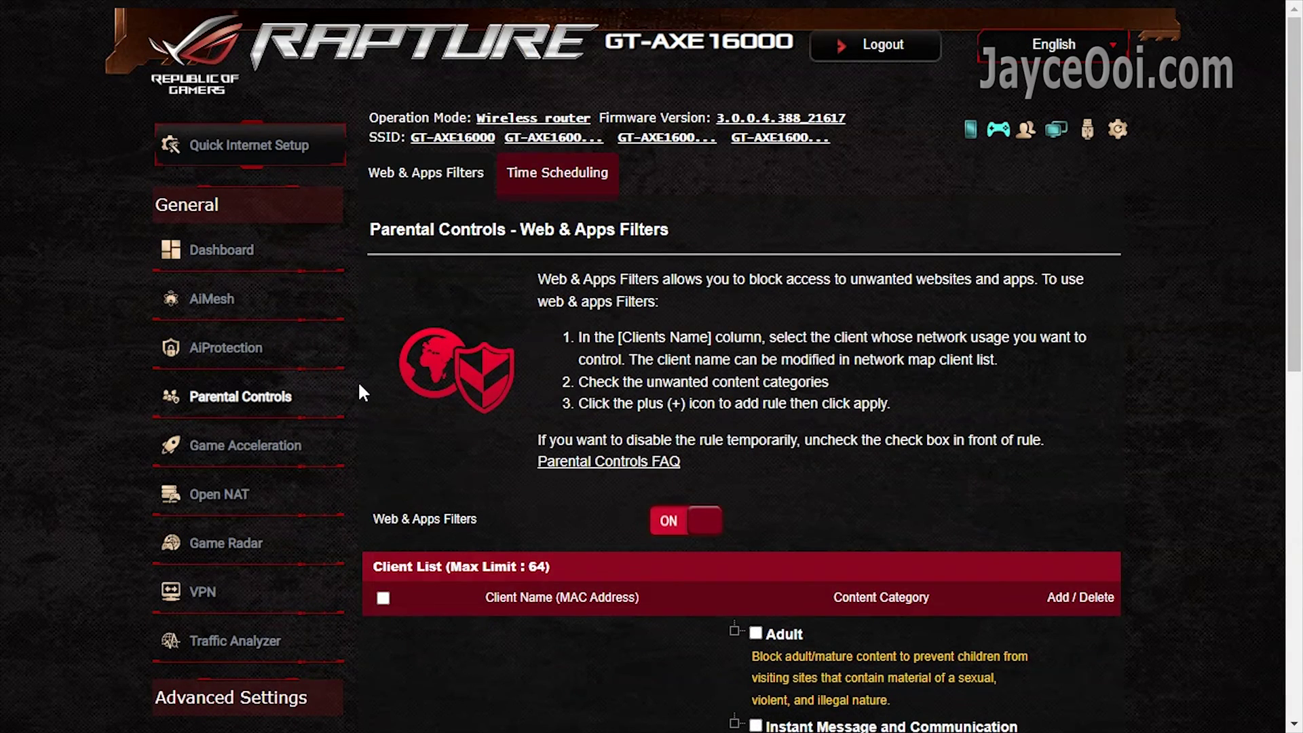
scroll(362, 392, down, 7)
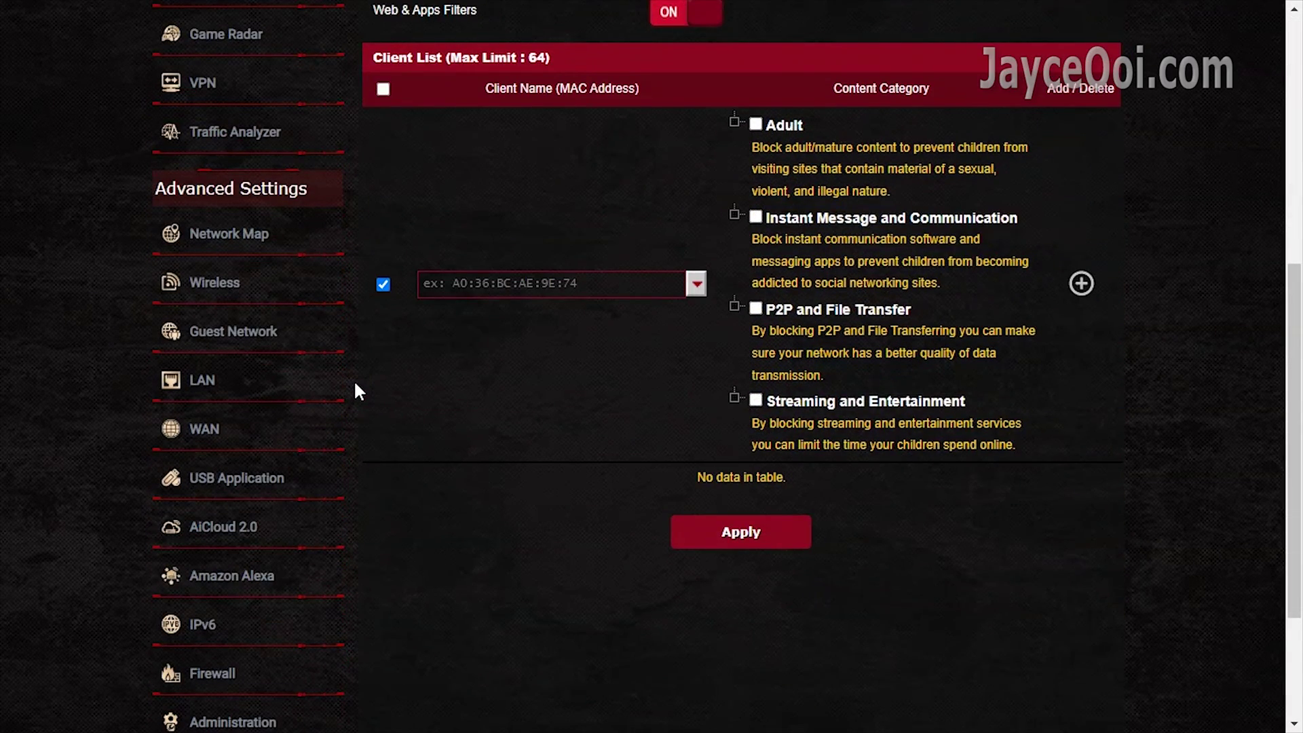
scroll(353, 386, up, 7)
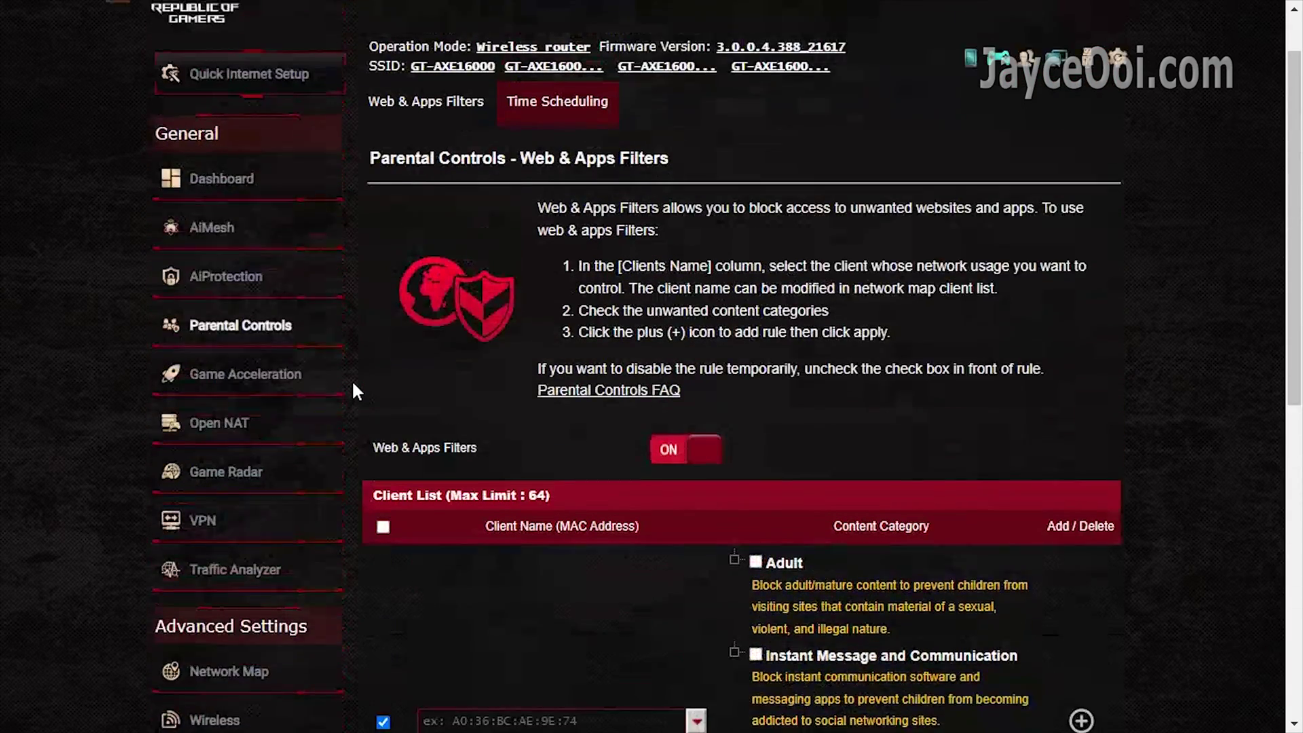
Step: Switch Enable Time Scheduling ON in the Time Scheduling tab
click(538, 192)
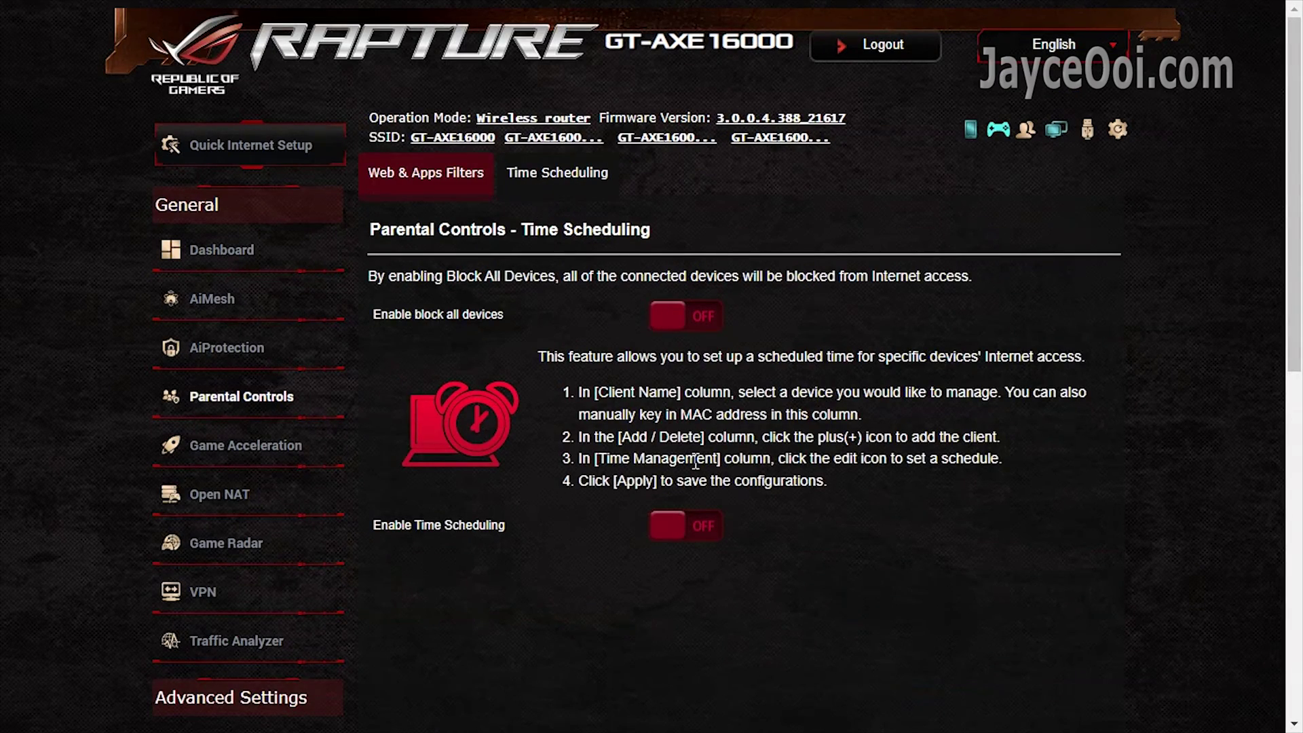
click(703, 525)
scroll(882, 492, down, 5)
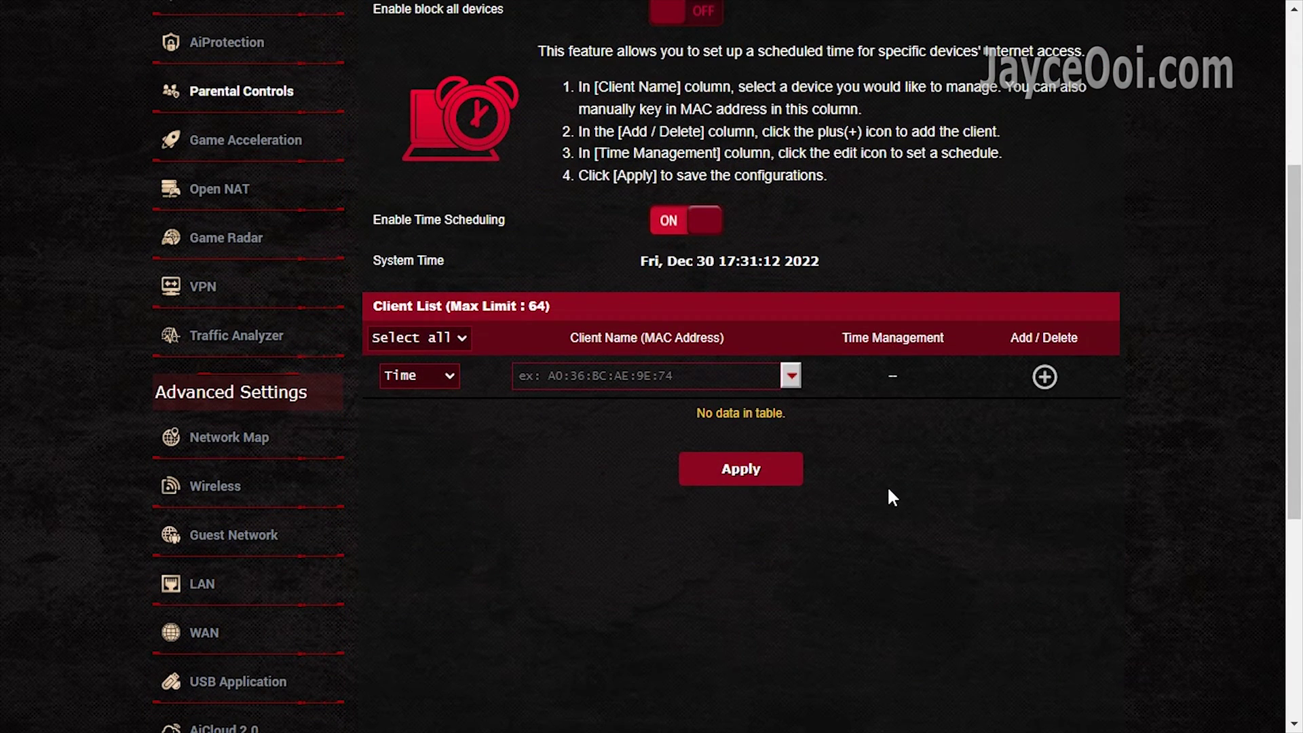
Step: Scroll through the Game Acceleration page
click(291, 148)
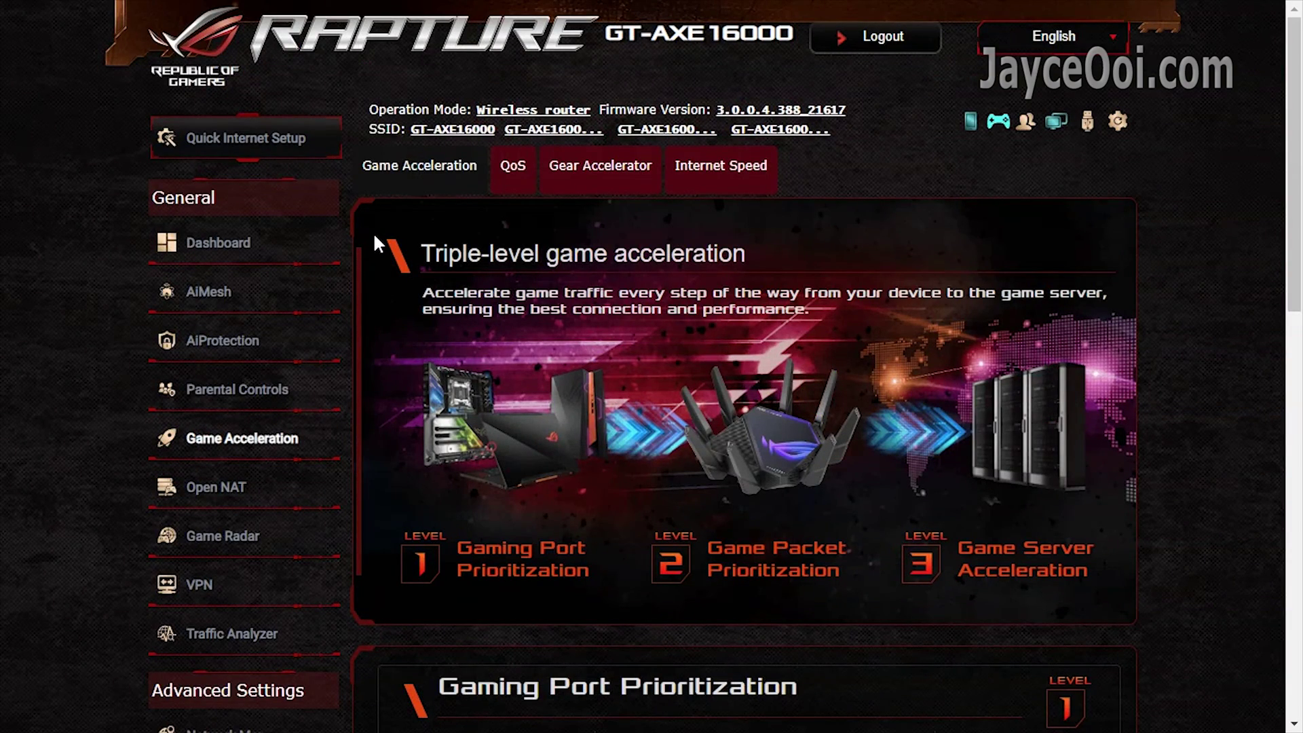
scroll(368, 247, down, 7)
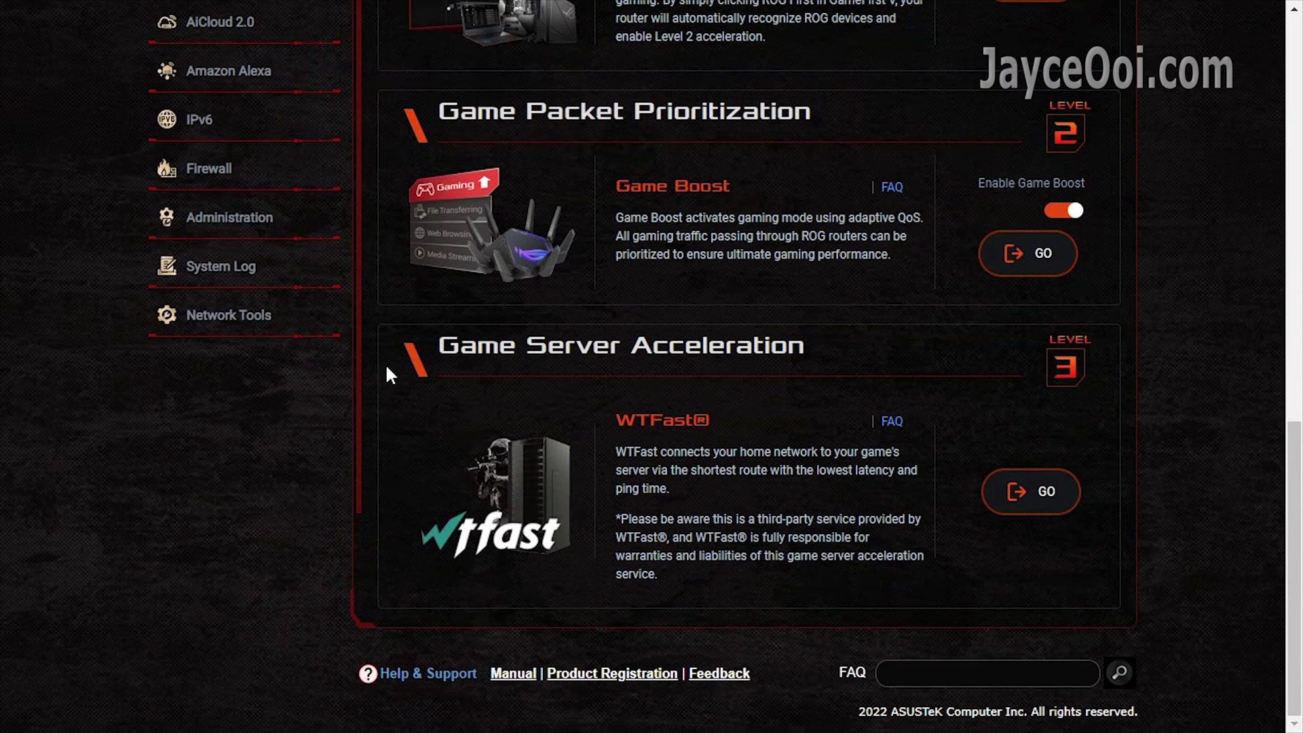
scroll(386, 372, up, 15)
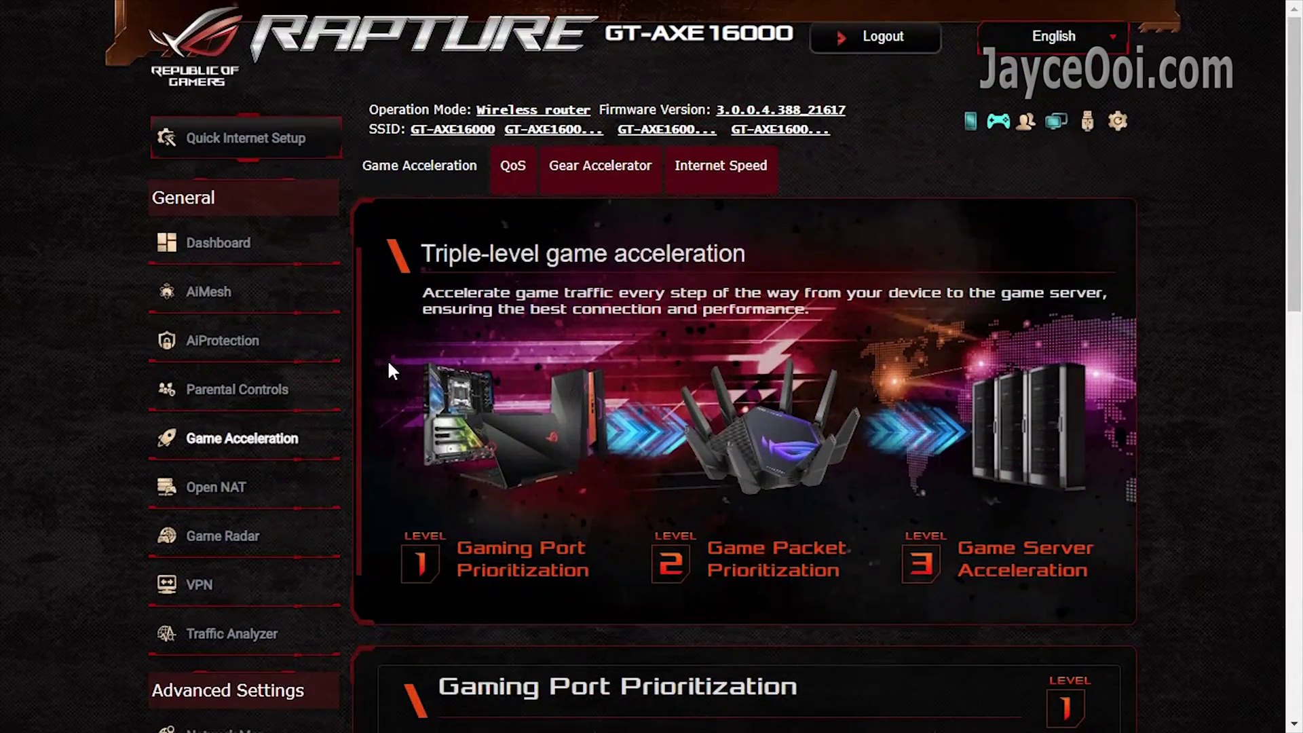
Step: Review QoS, then view Gear Accelerator with Game Device Prioritizing on
click(519, 190)
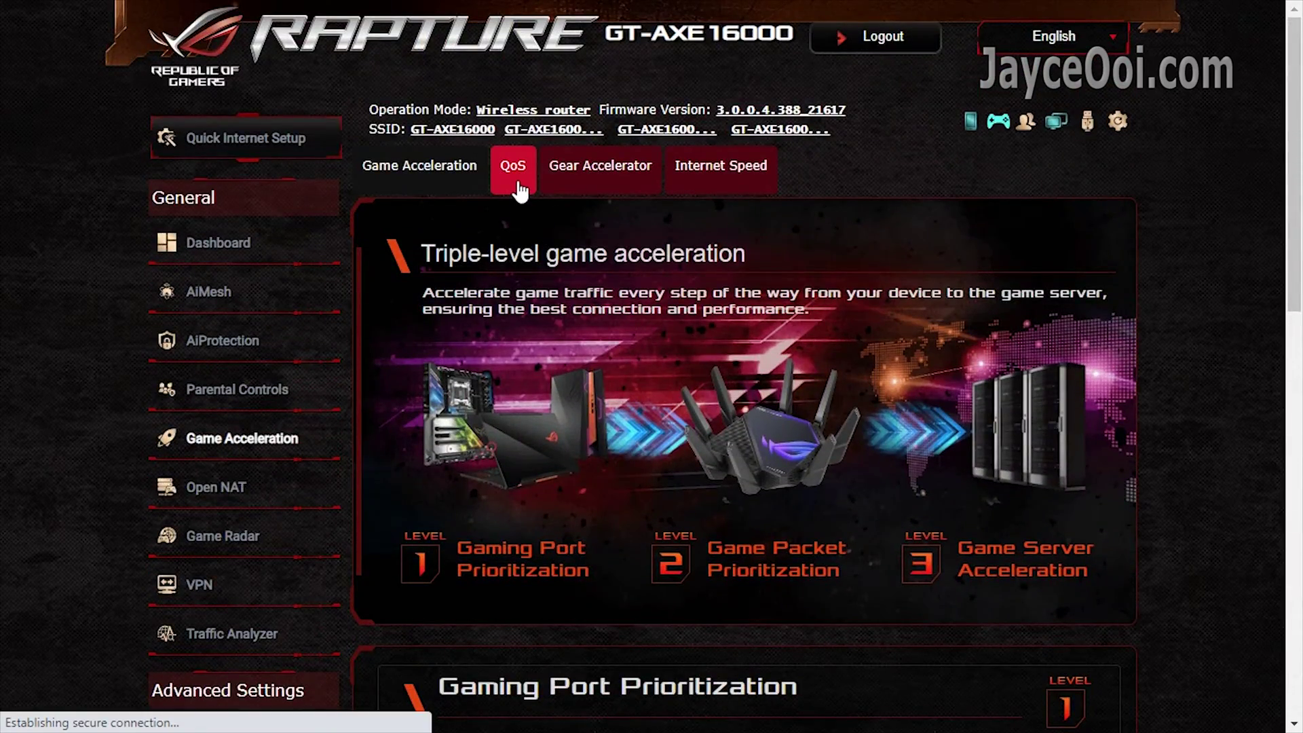
scroll(382, 327, down, 3)
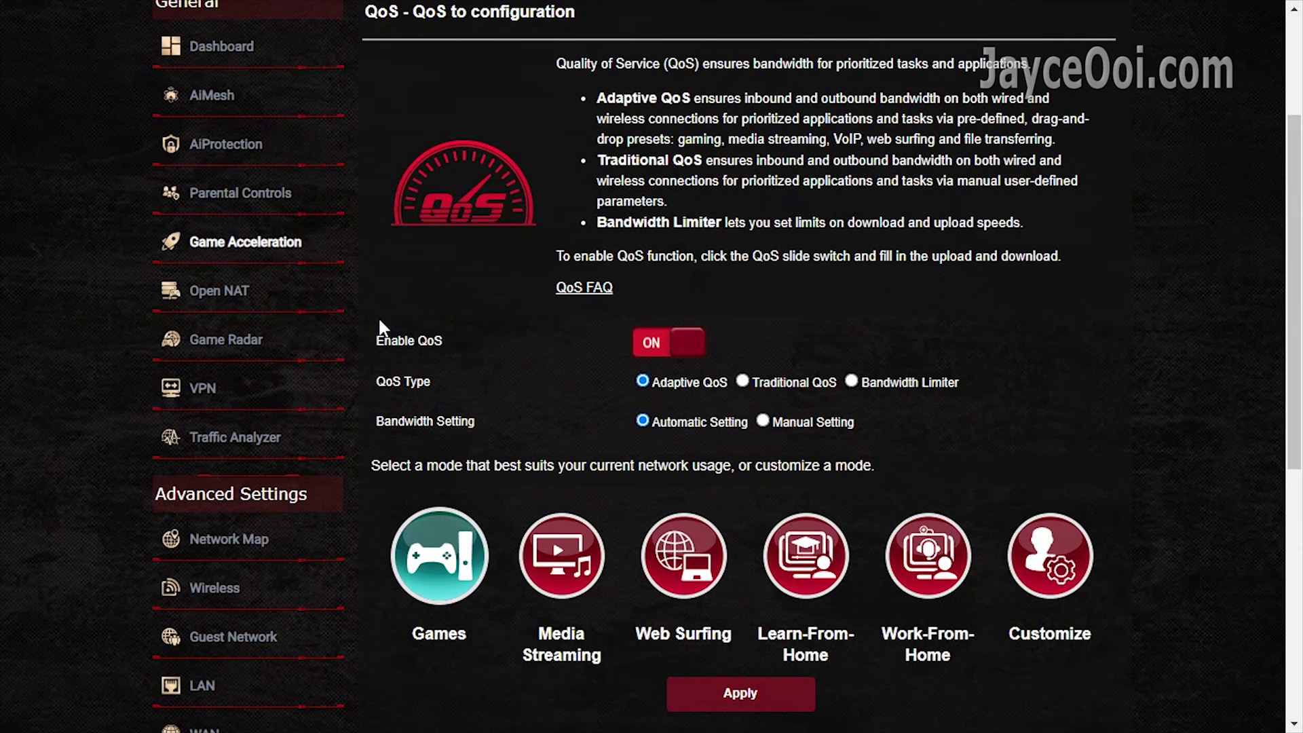
scroll(380, 326, up, 3)
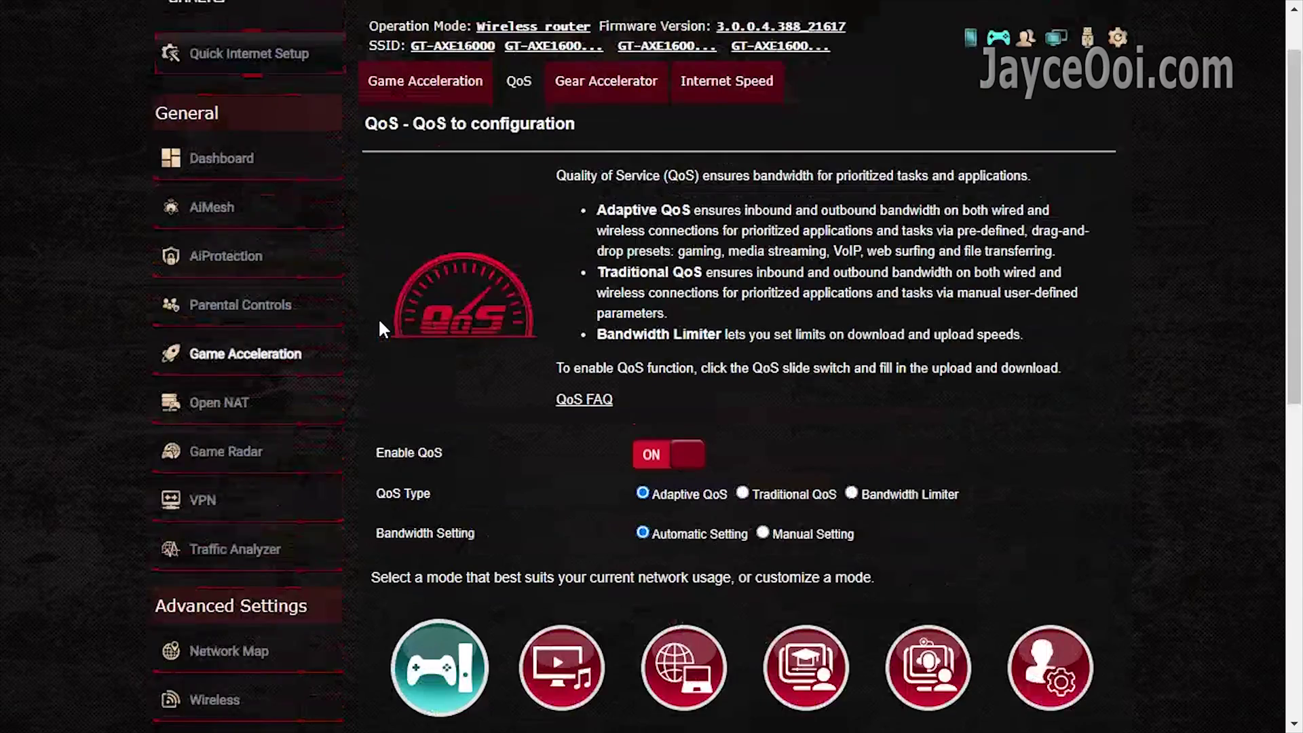
click(607, 197)
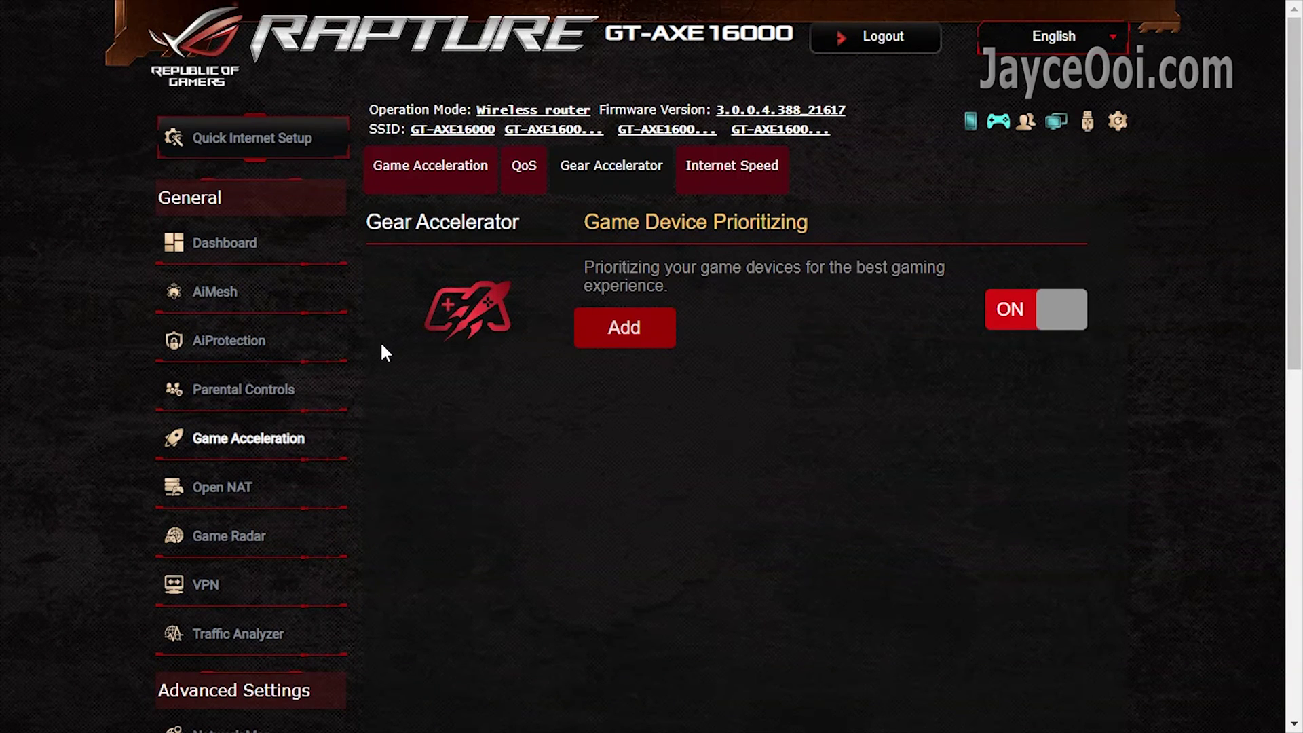
Step: Look through the Open NAT Game Profile port forwarding page
click(316, 490)
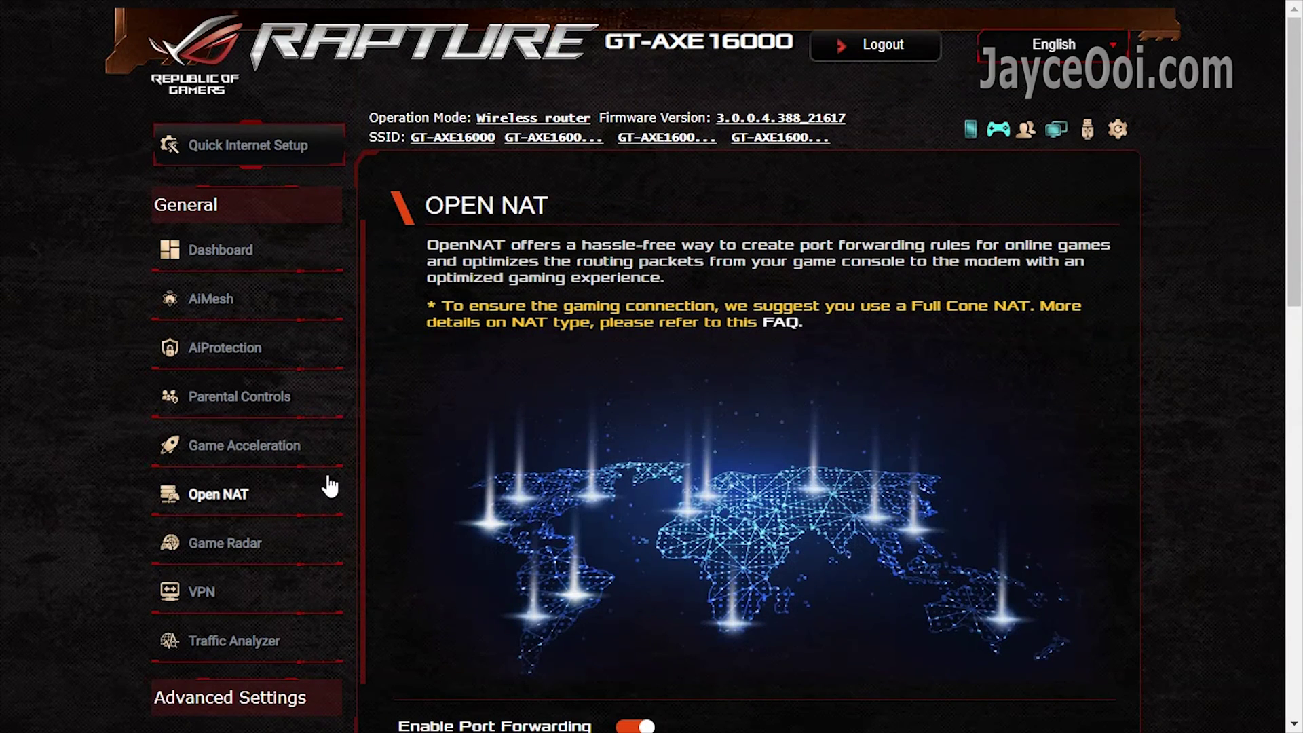
scroll(368, 456, down, 6)
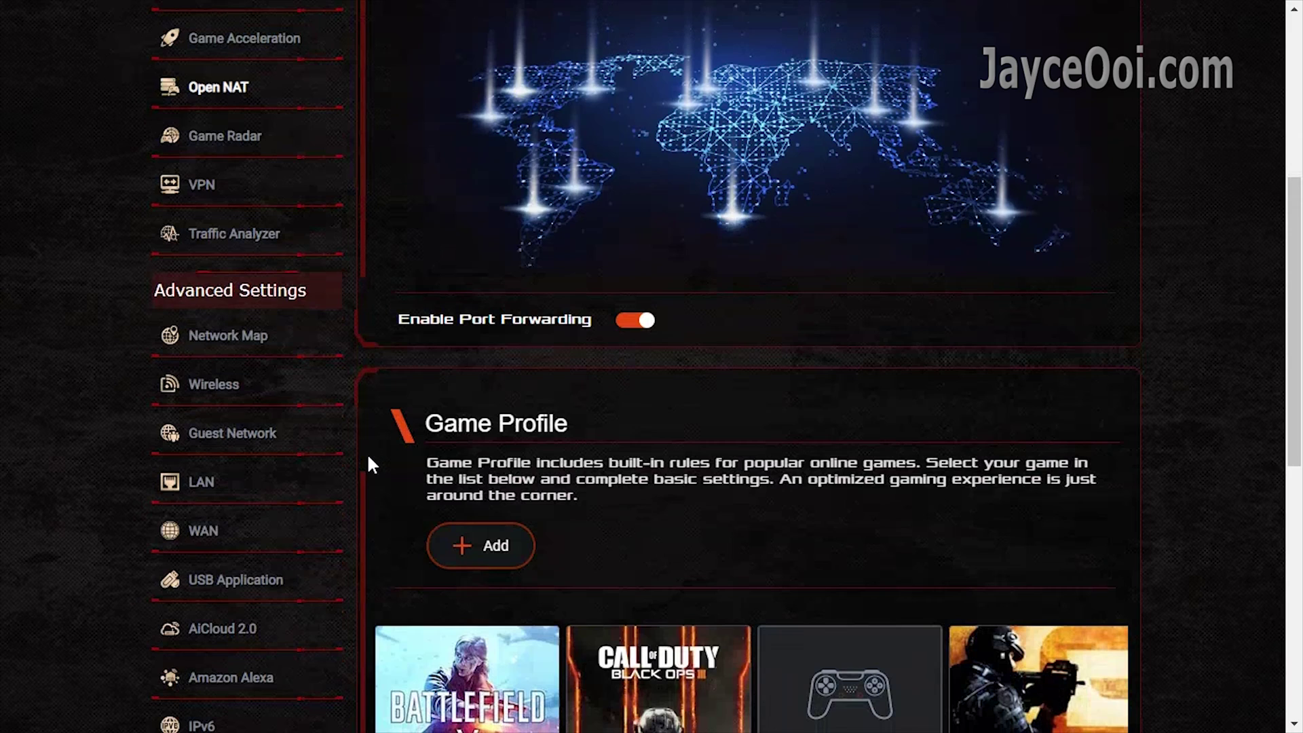
scroll(368, 456, down, 9)
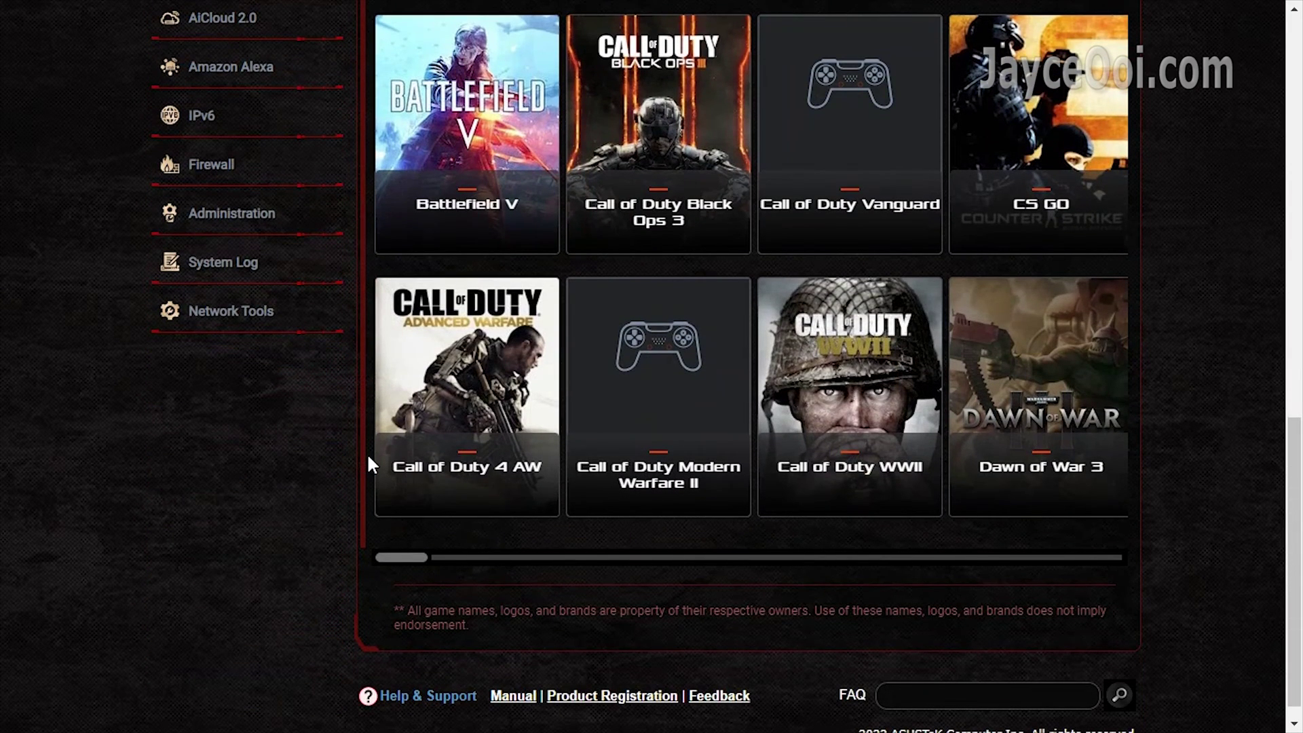
scroll(368, 457, up, 3)
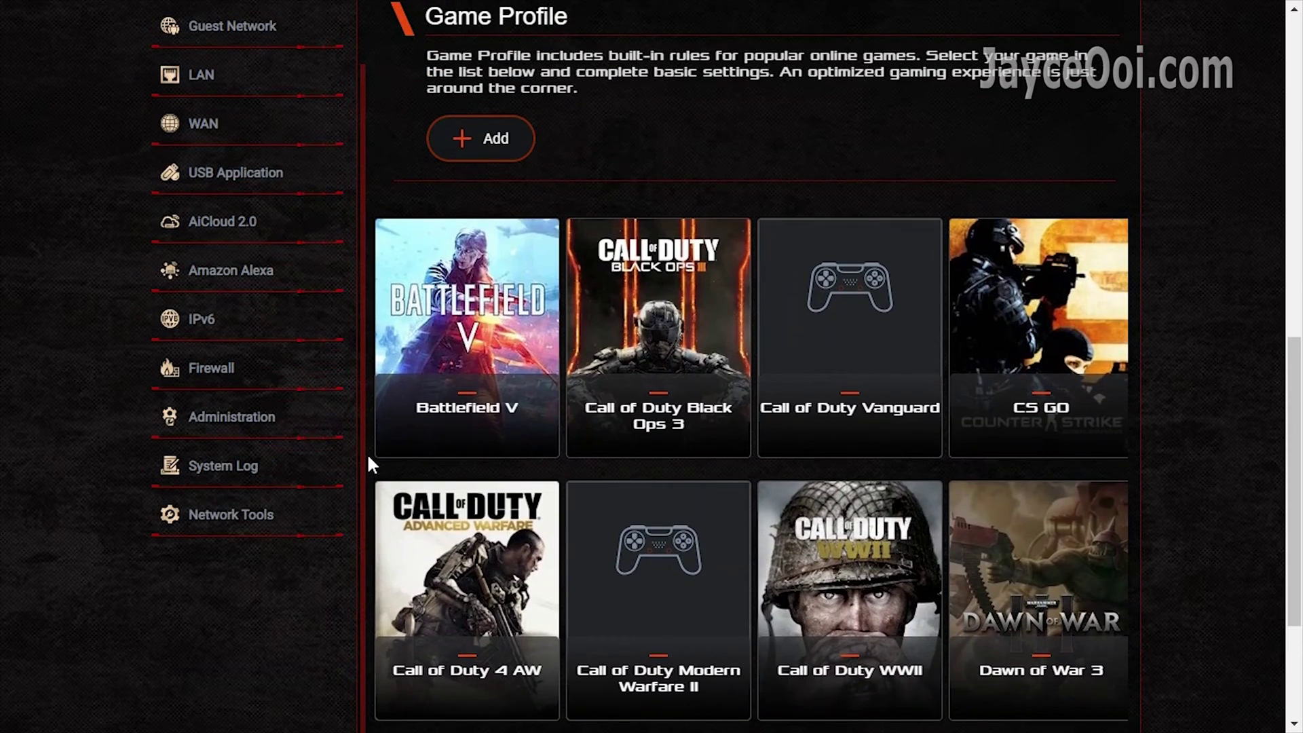
scroll(369, 465, up, 12)
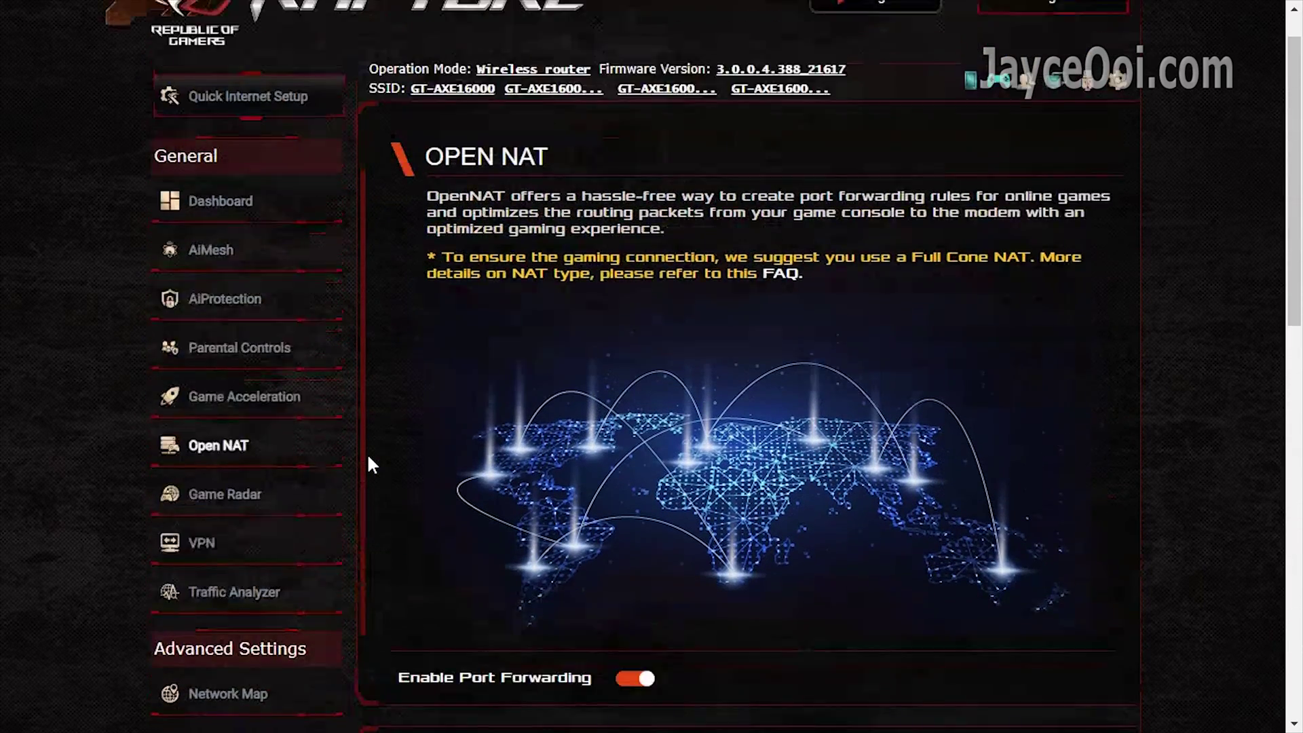
Step: Show Game Radar pings: USW 254 ms, TW 171 ms, AU 0 ms, KR 75 ms
click(310, 543)
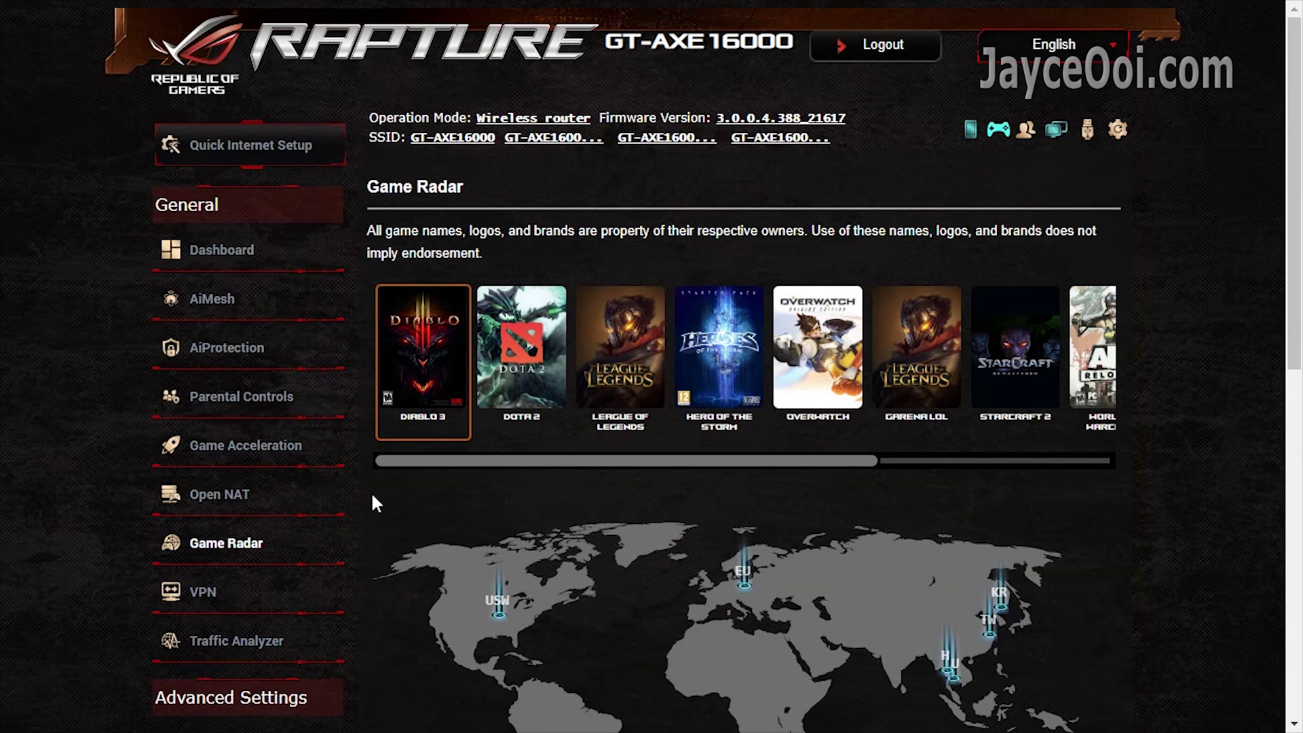
scroll(377, 503, down, 8)
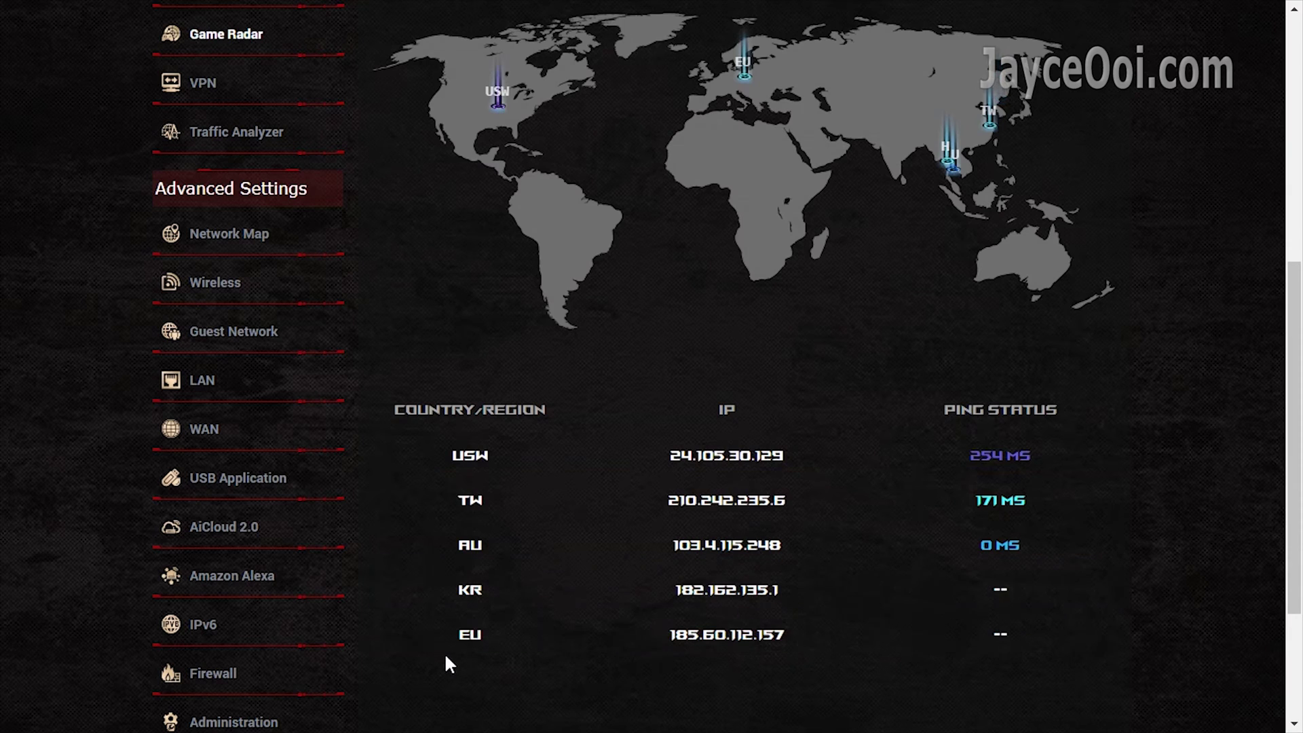
scroll(451, 646, up, 2)
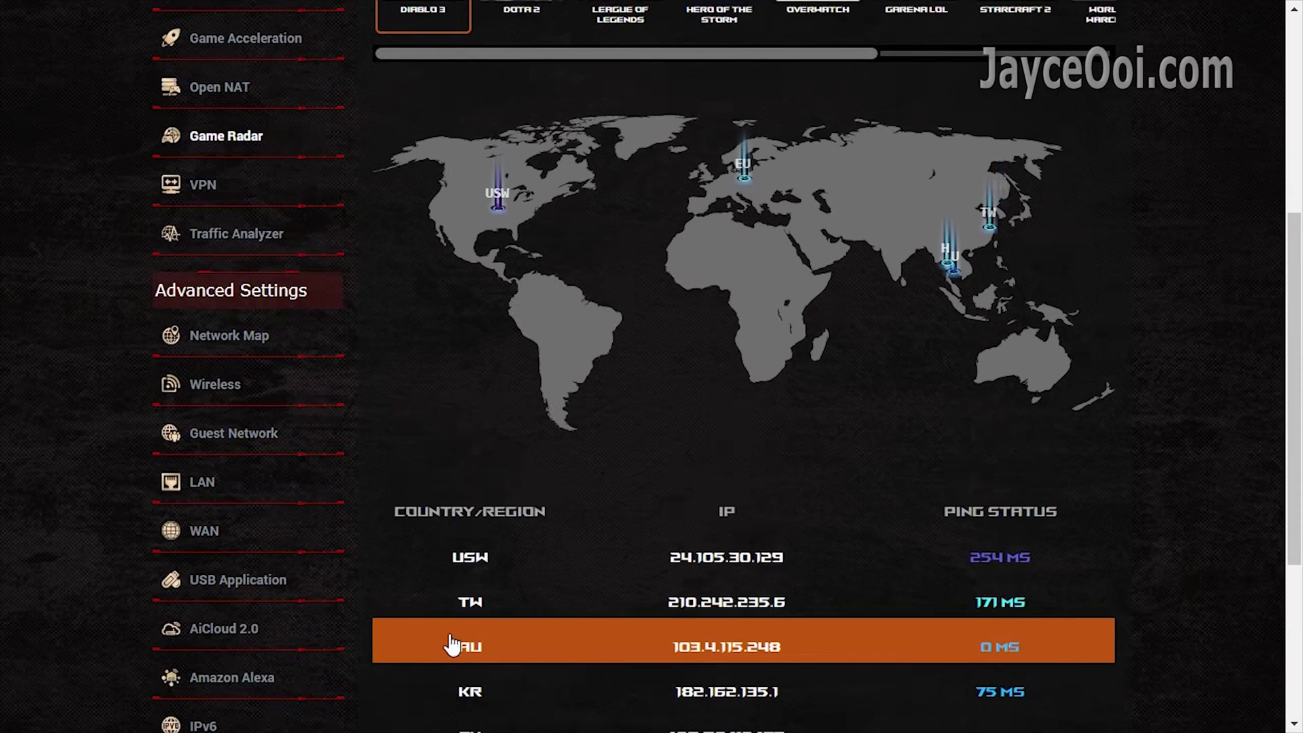
Step: Look through the VPN Server settings
click(271, 179)
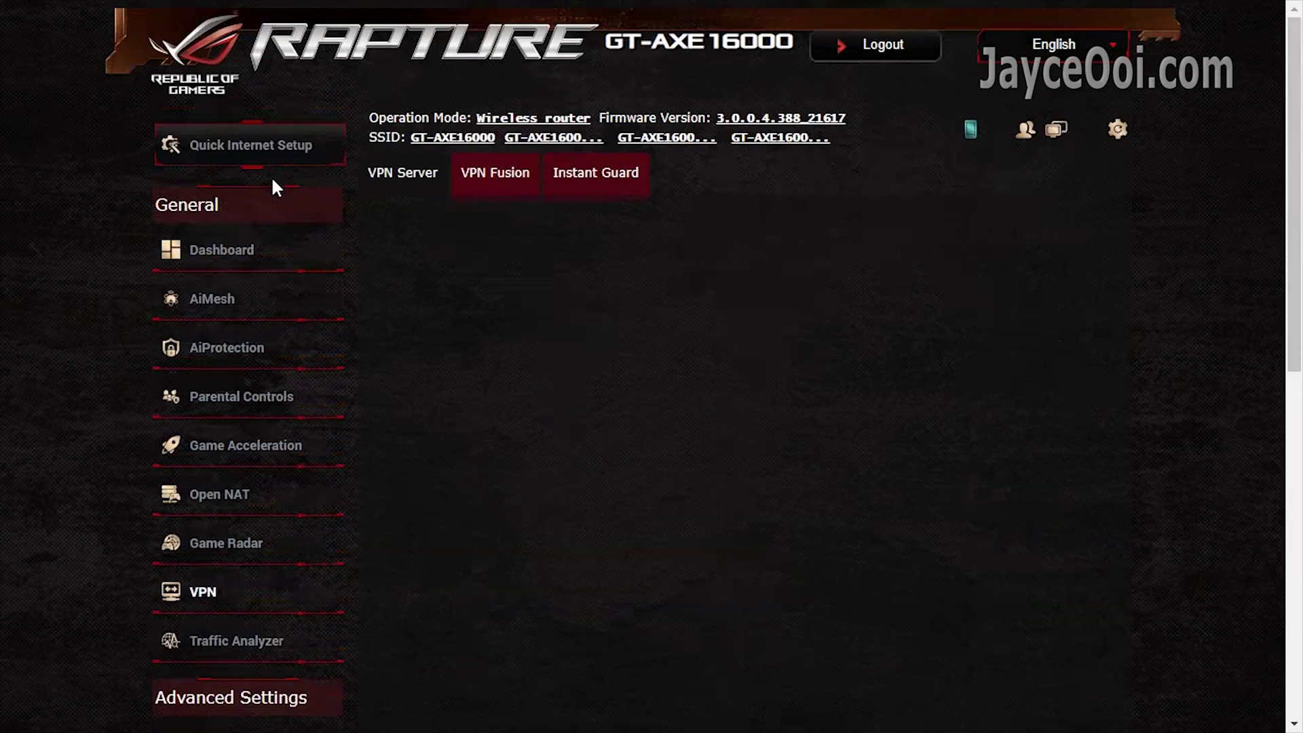
scroll(370, 209, down, 3)
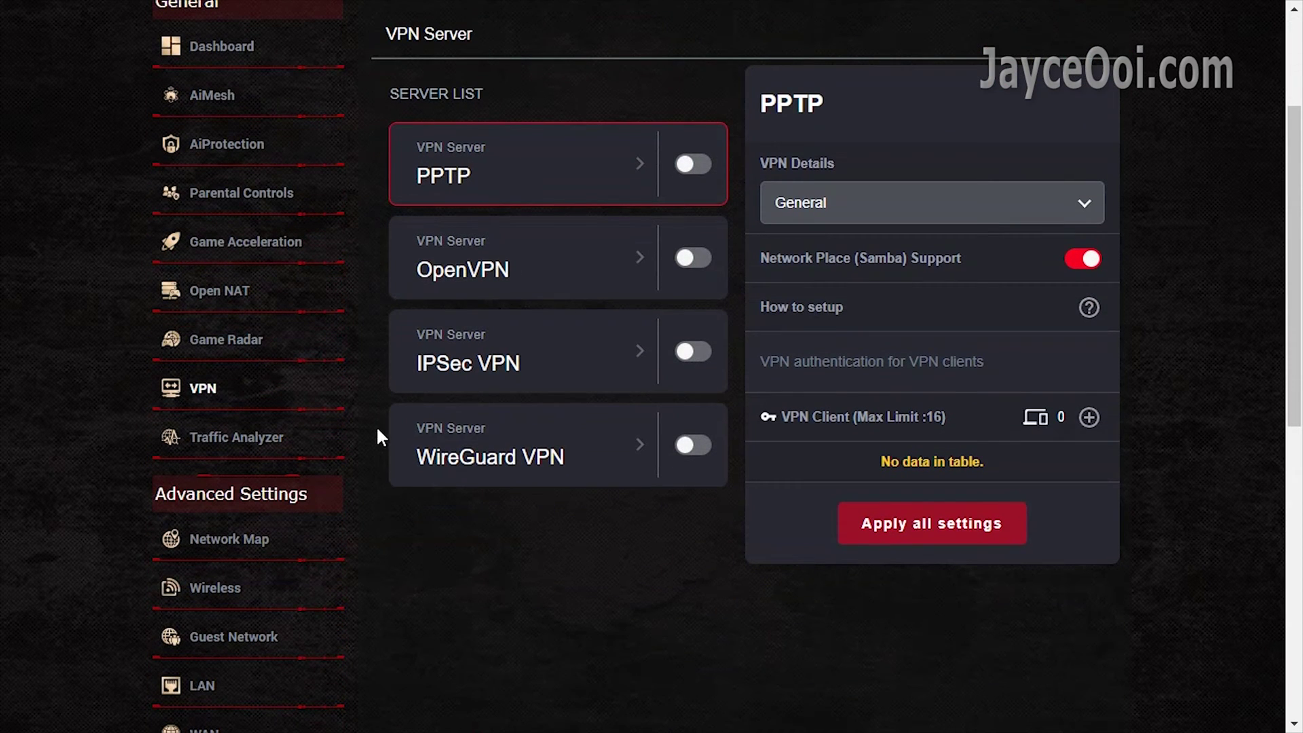
scroll(378, 487, up, 3)
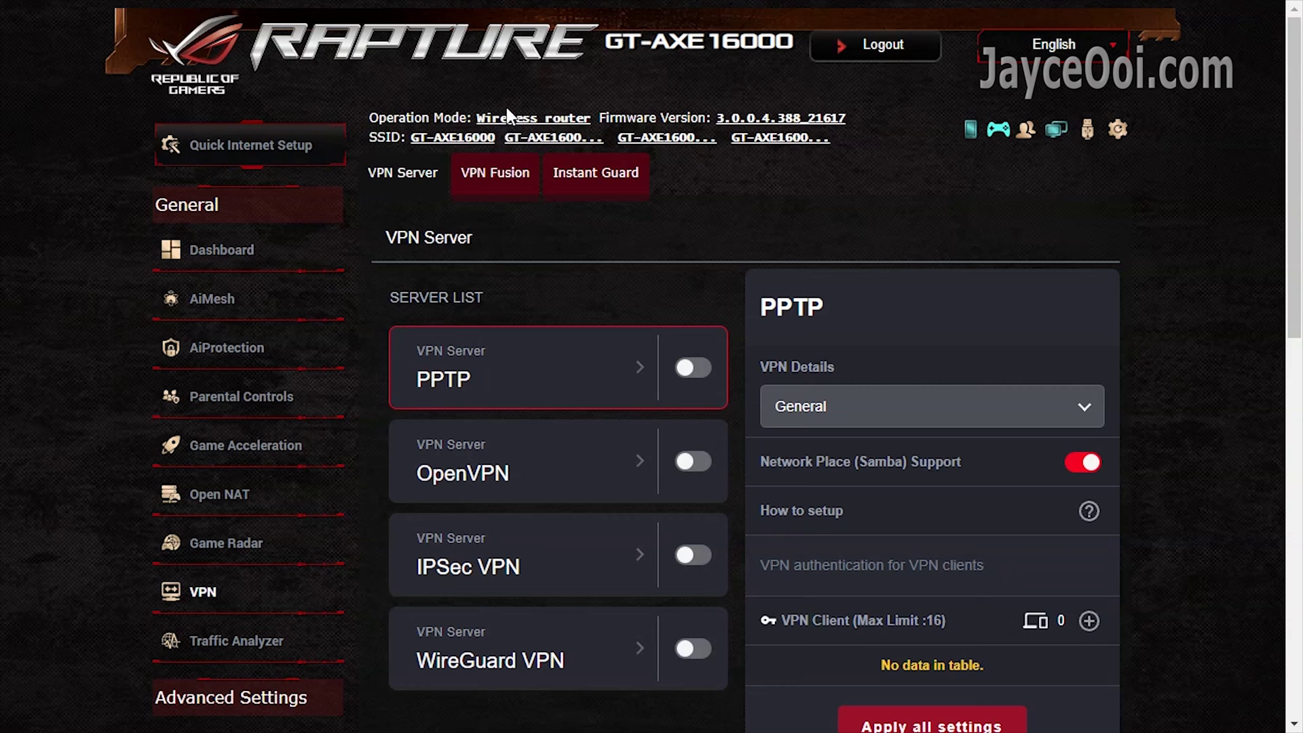
Step: Check VPN Fusion and Instant Guard, then view Traffic Analyzer statistics (2.79 MB daily)
click(494, 185)
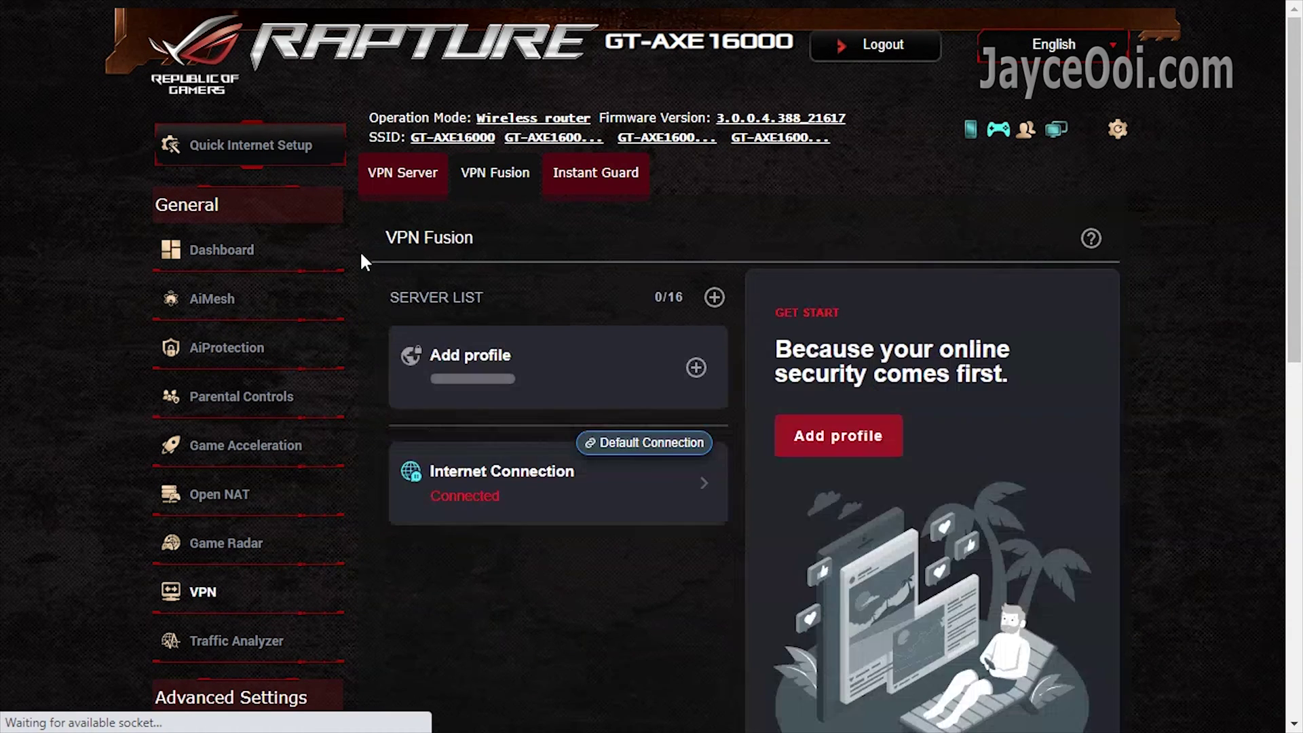
scroll(360, 256, down, 3)
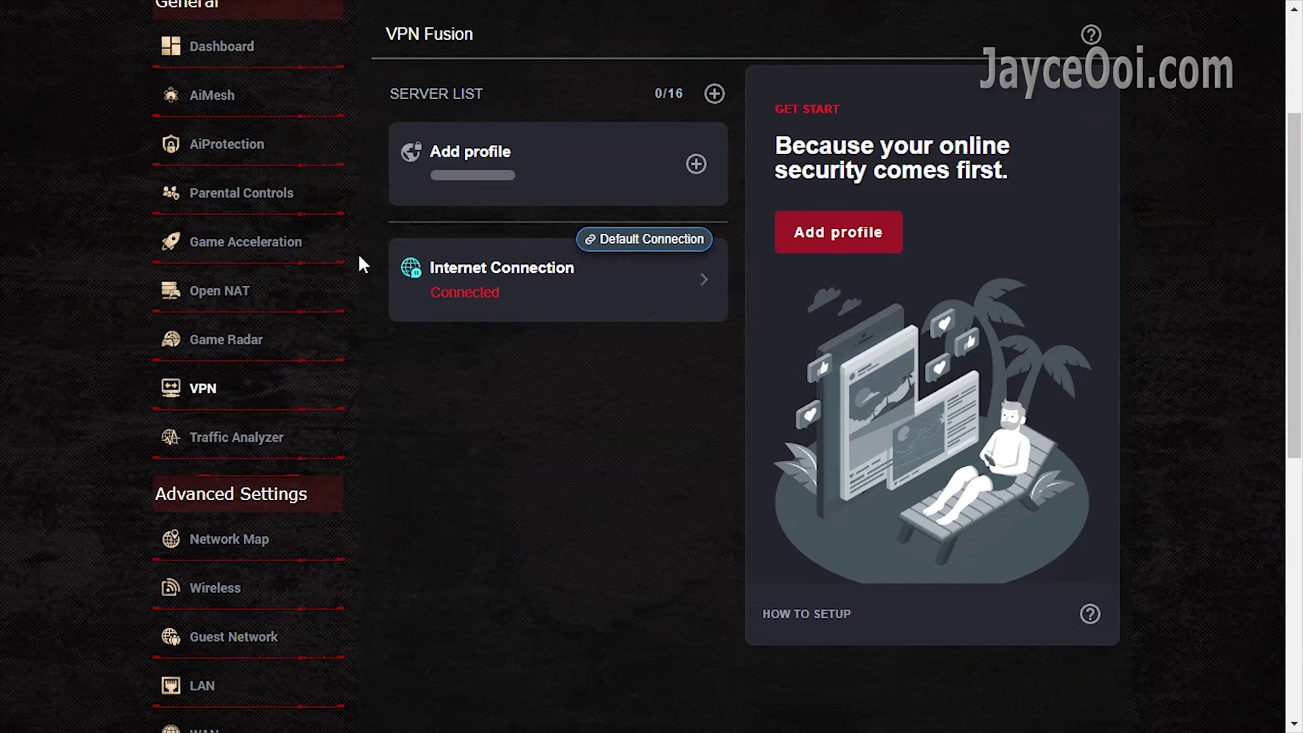
scroll(360, 261, up, 3)
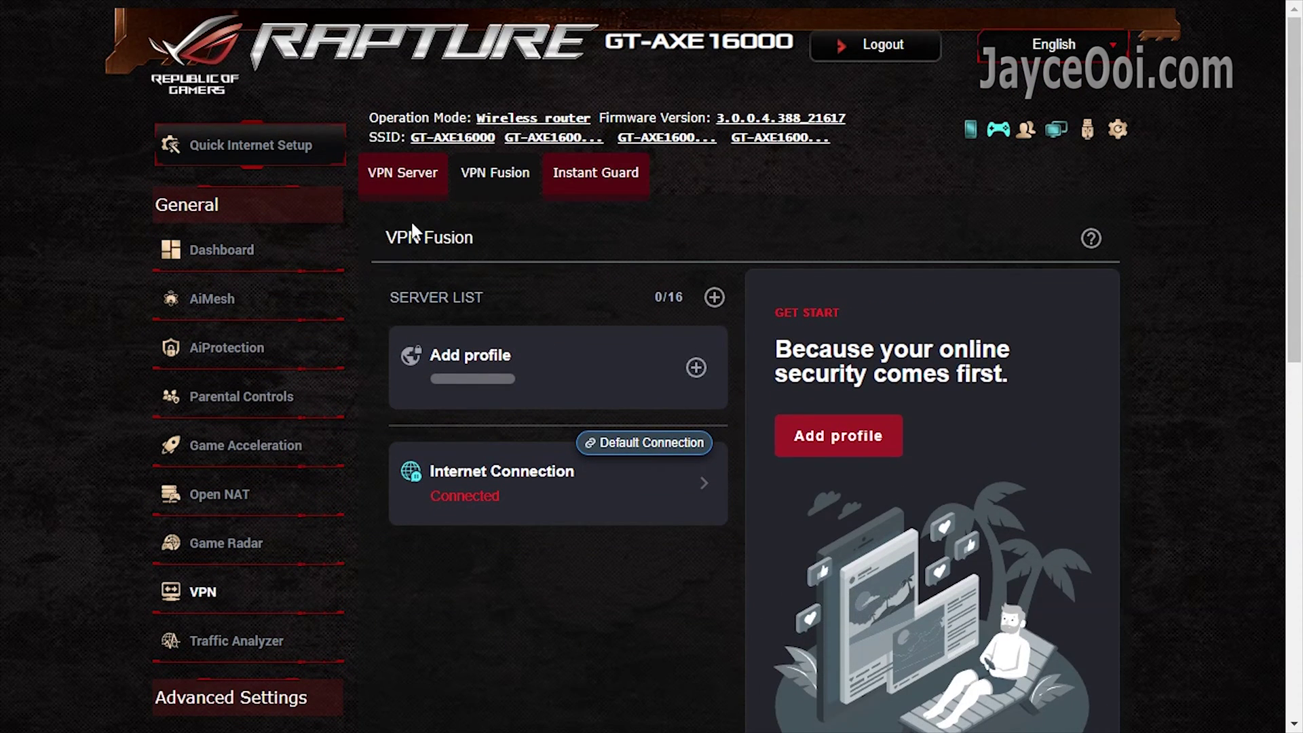
click(554, 187)
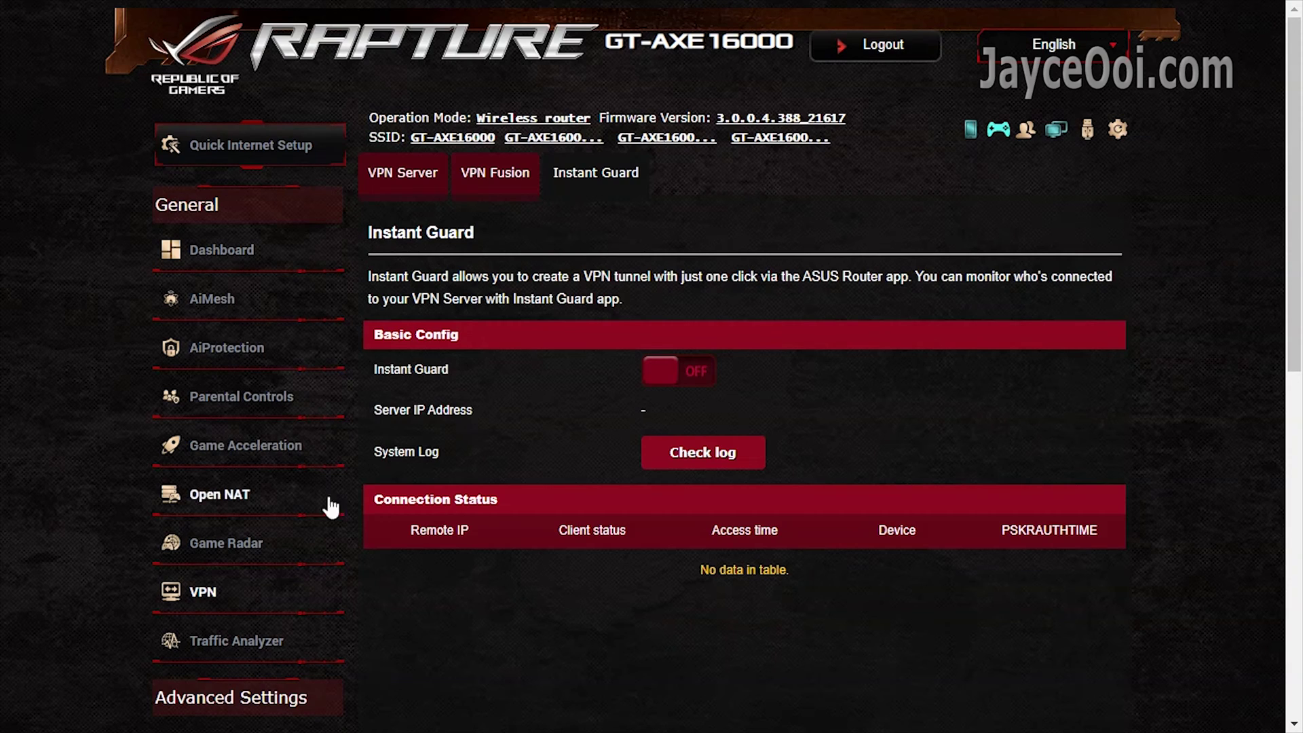
click(313, 639)
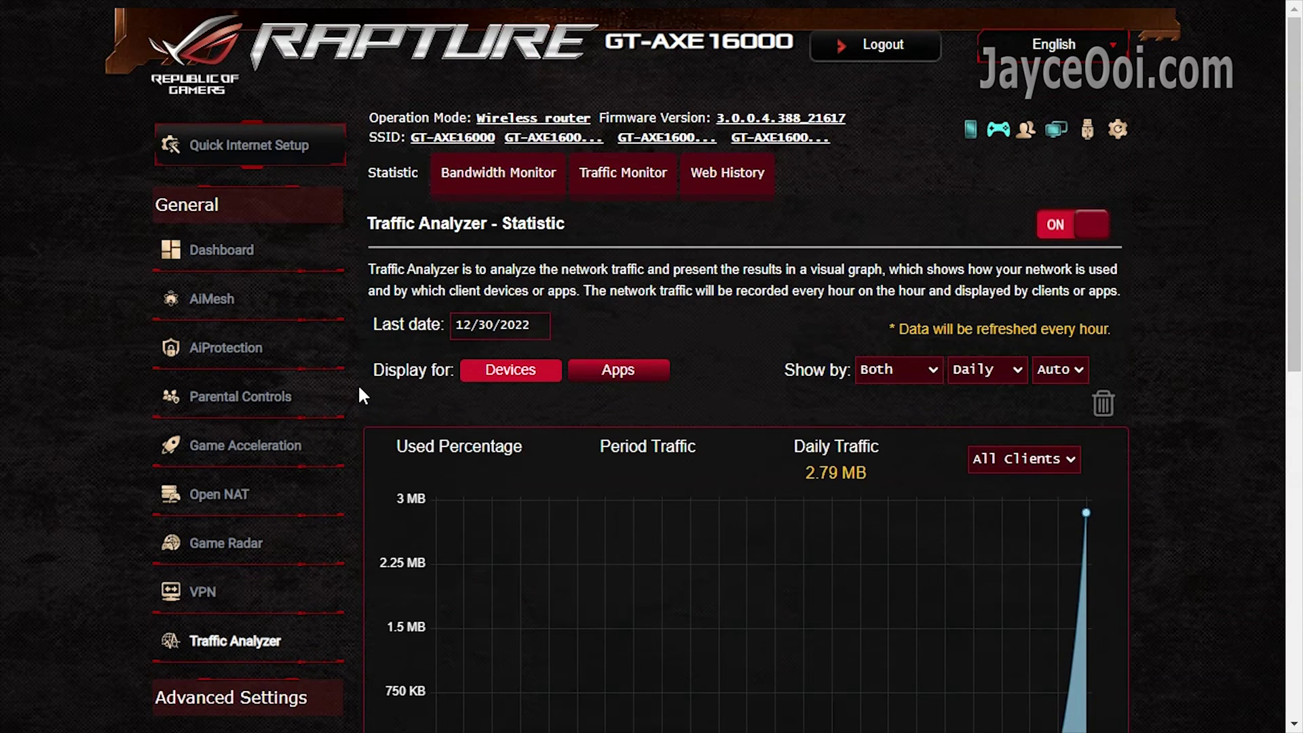
Step: Check the traffic graph and Bandwidth Monitor, then scroll Network Map to Ethernet Ports
scroll(360, 394, down, 7)
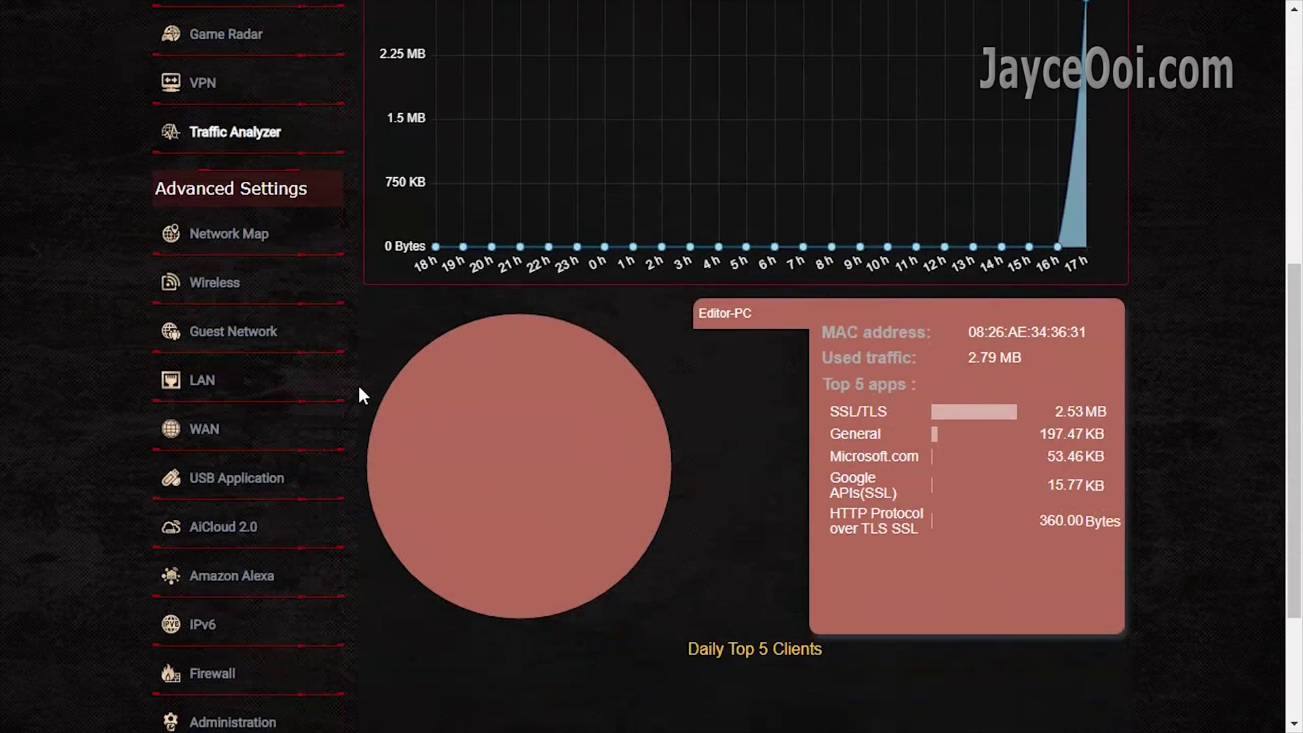
scroll(360, 395, up, 7)
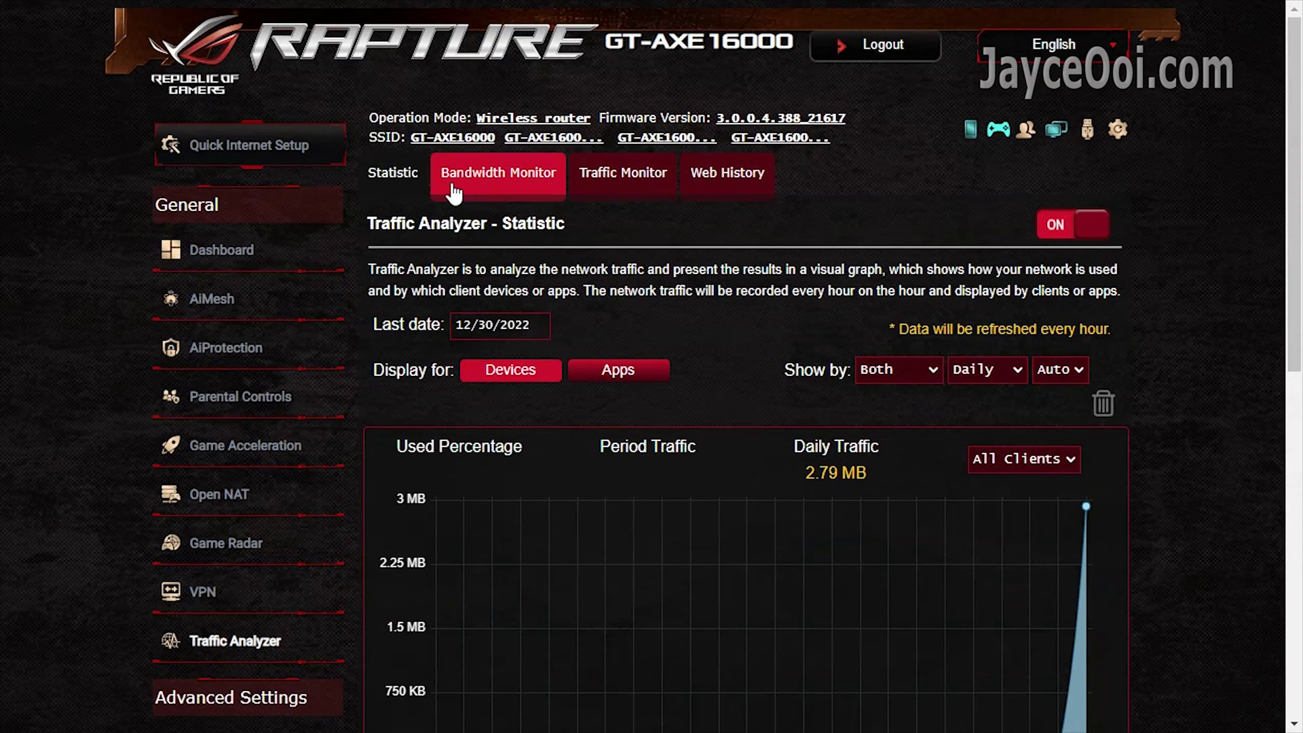
click(453, 193)
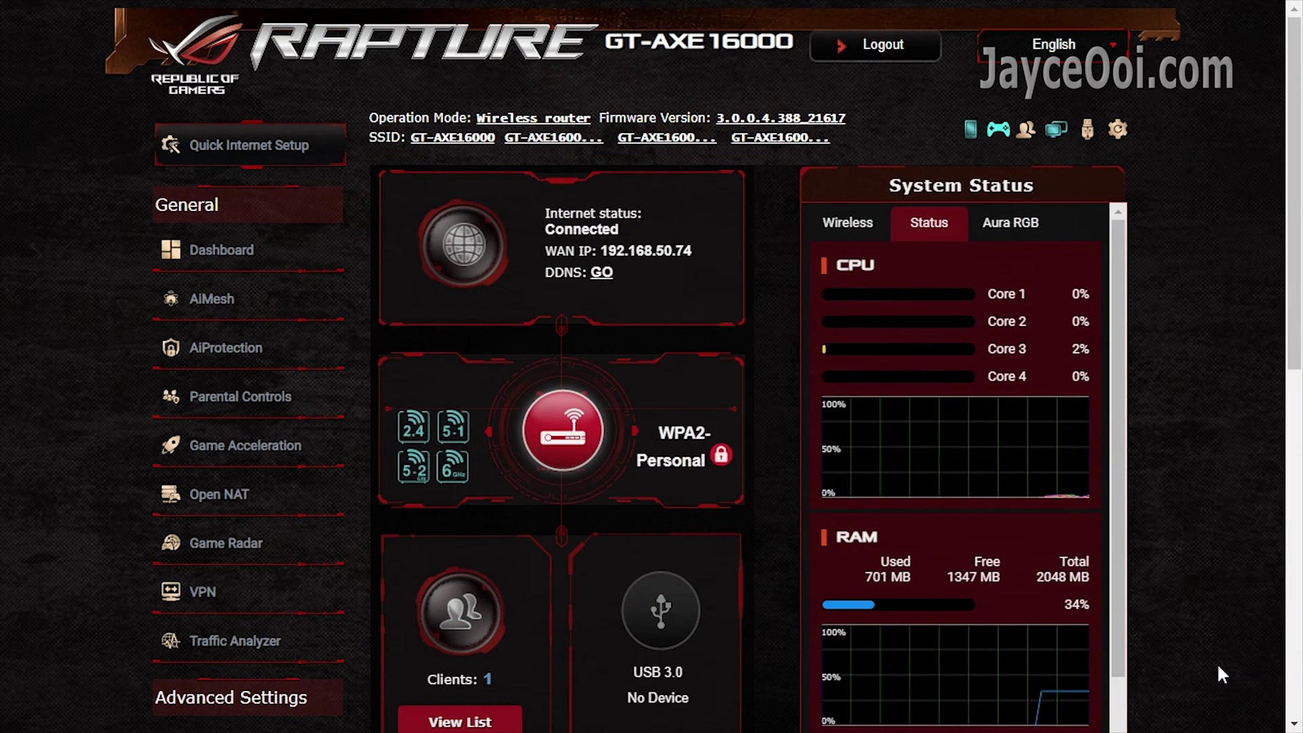
scroll(1216, 662, down, 3)
scroll(1216, 662, down, 6)
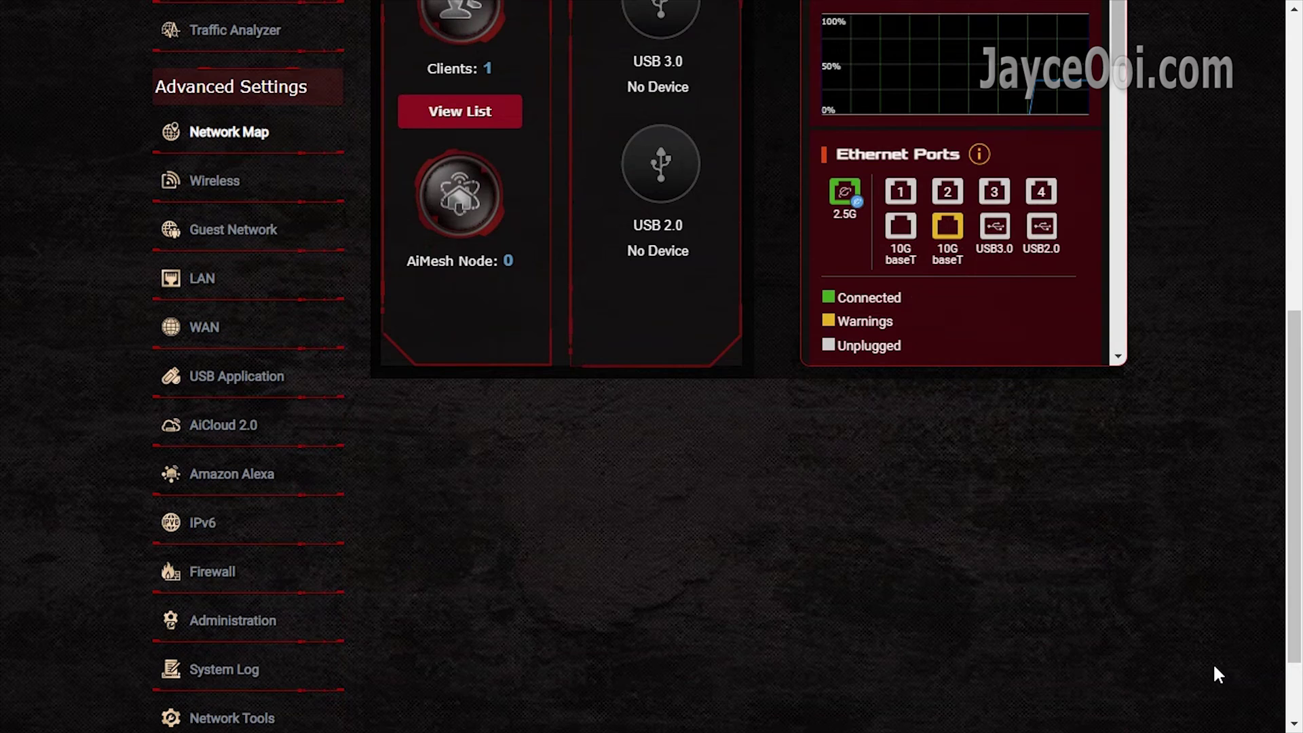
Step: Check 2.4/5/6 GHz guest networks, then view LAN IP 192.168.51.1, mask 255.255.255.0
click(282, 231)
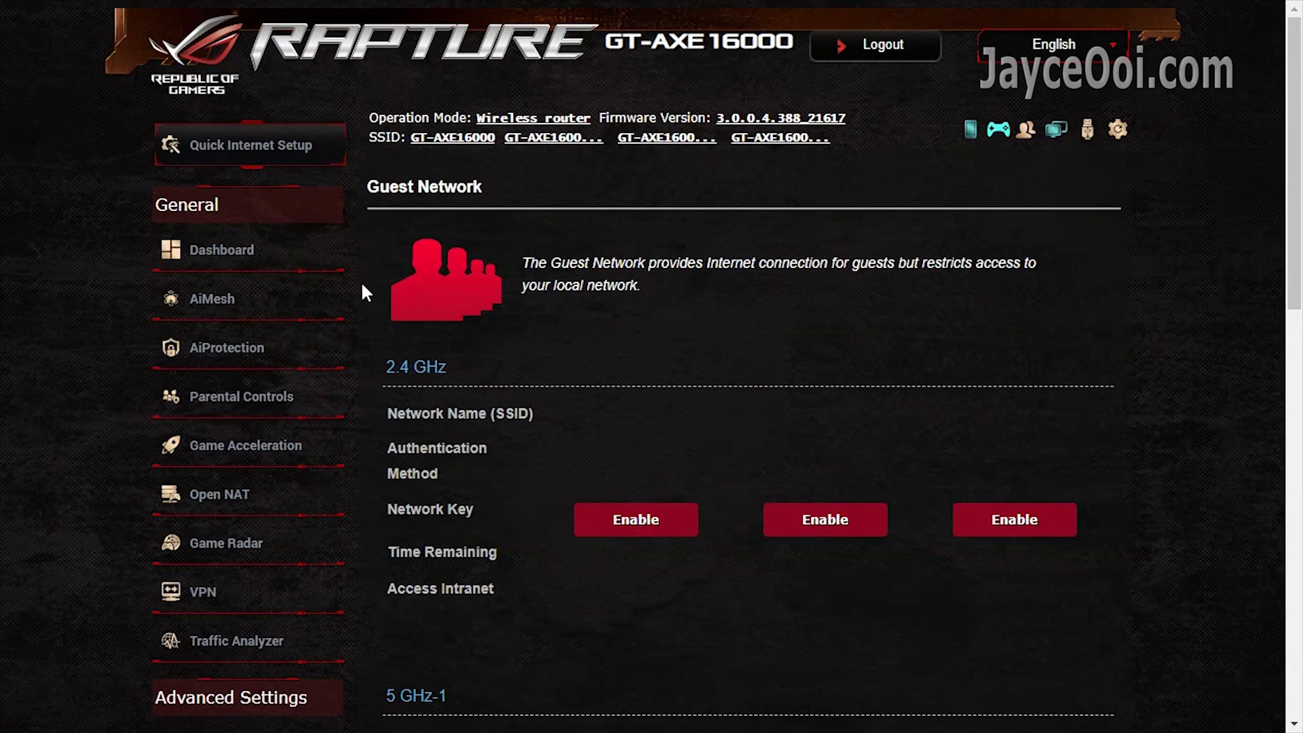
scroll(360, 282, down, 7)
scroll(360, 282, down, 4)
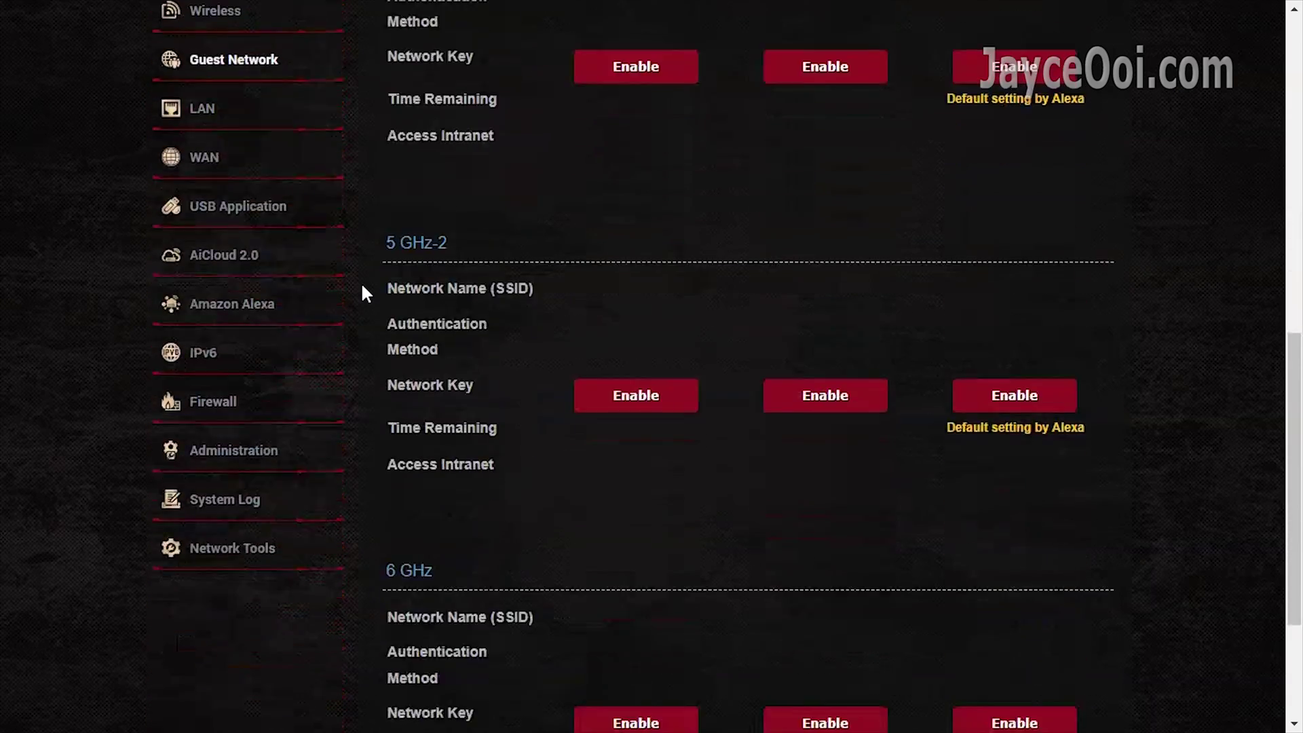
scroll(362, 285, down, 3)
scroll(362, 292, up, 8)
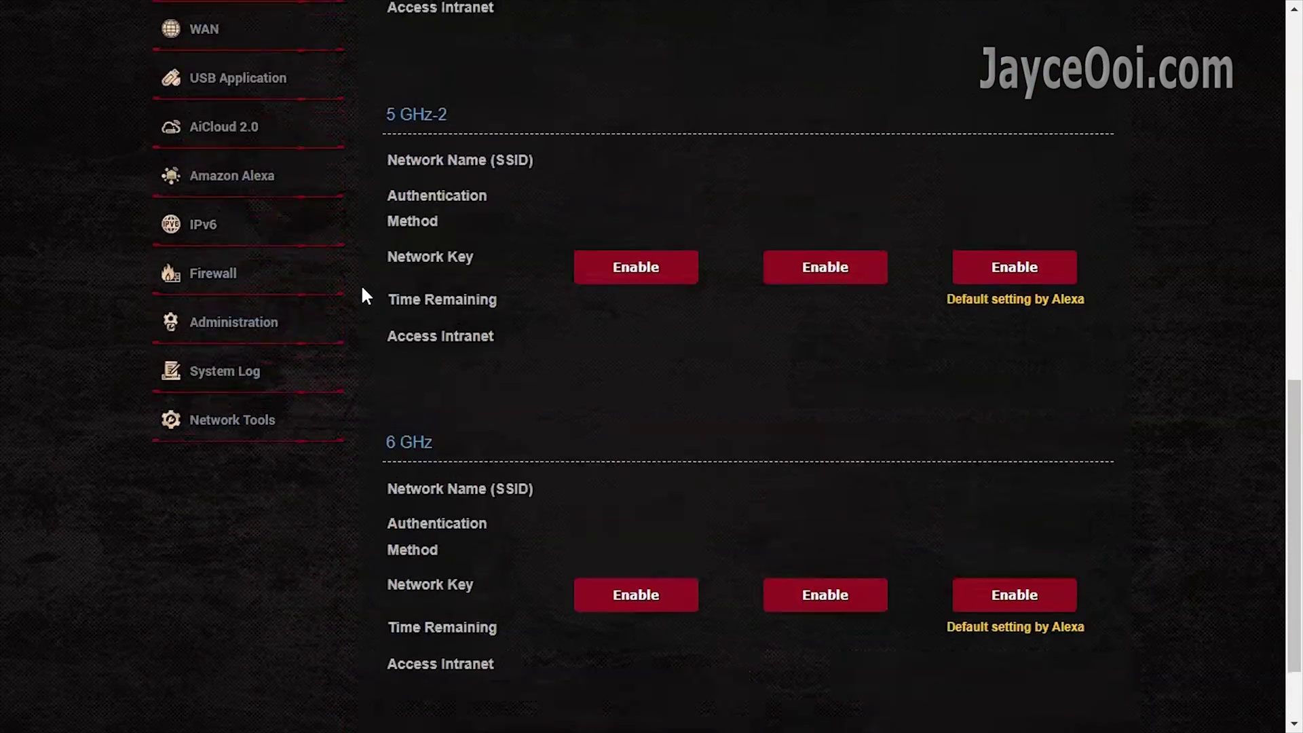
click(312, 487)
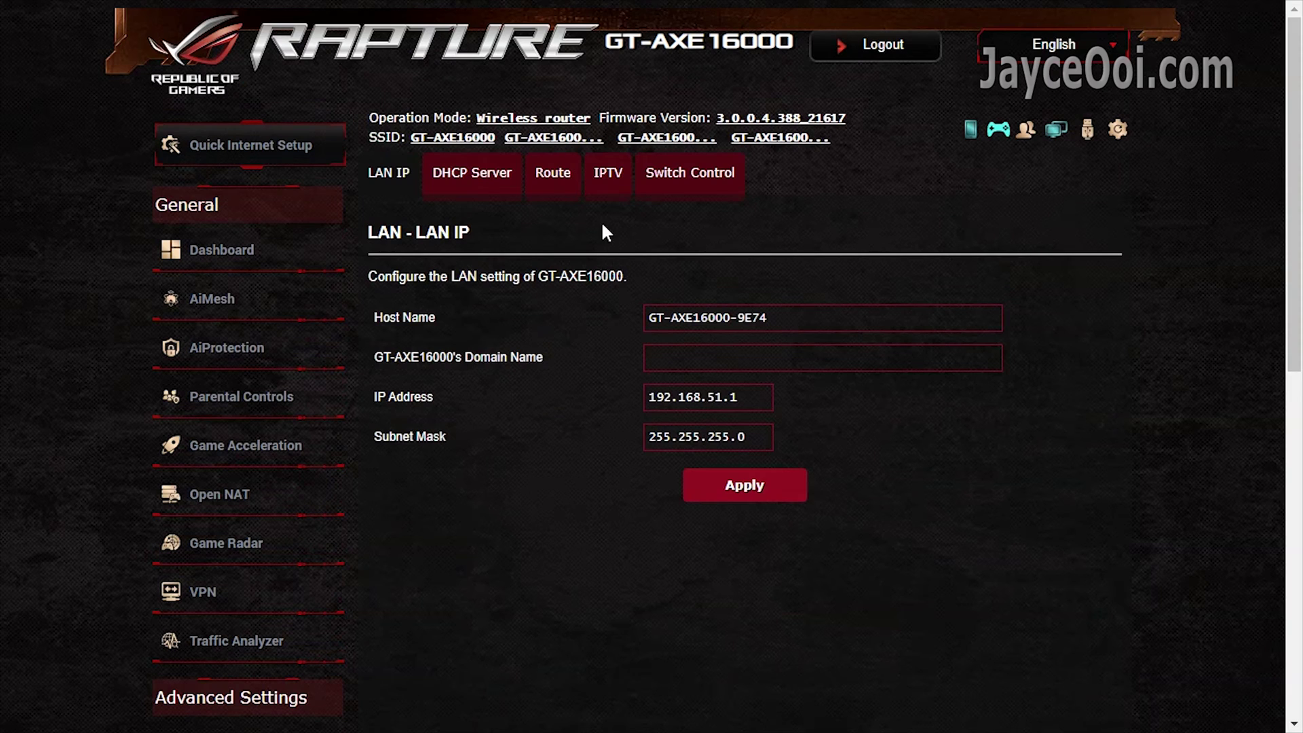
Step: Leave IPTV ISP profile and STB port at None, then view WAN Internet Connection settings
click(607, 185)
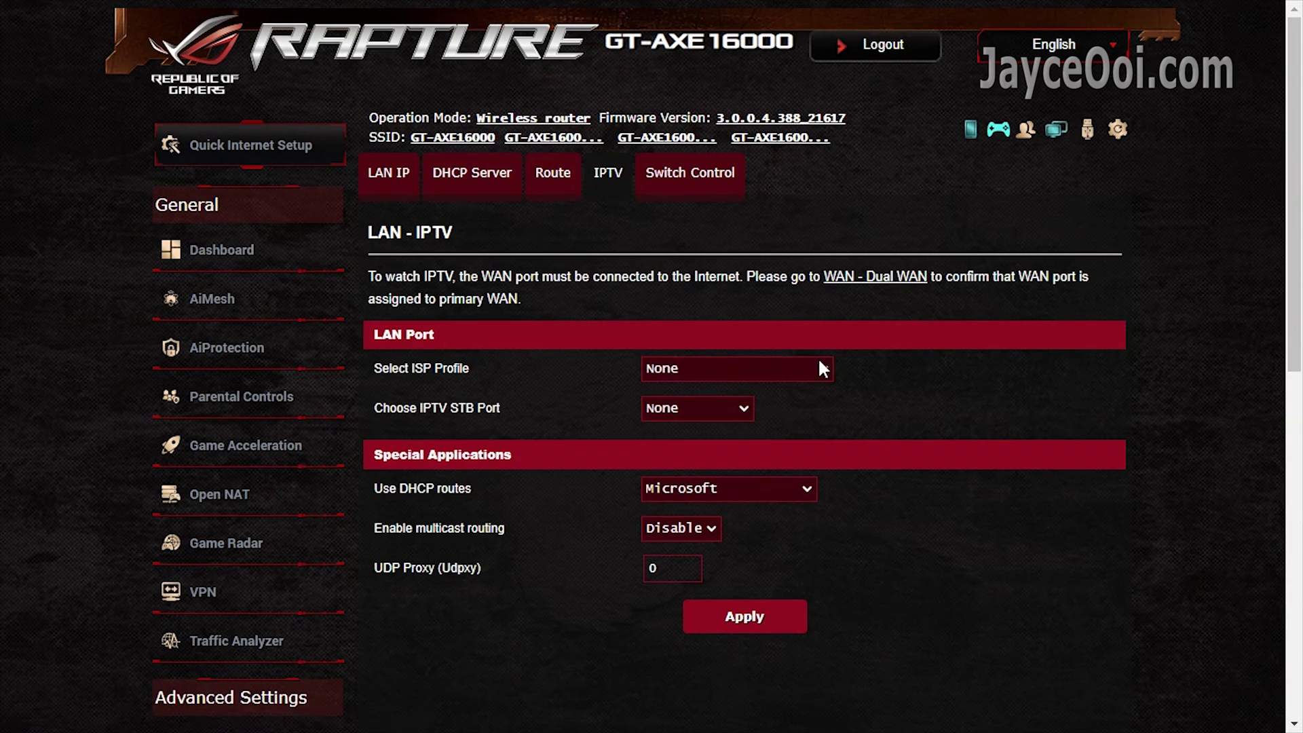
click(808, 365)
drag(825, 133, 850, 334)
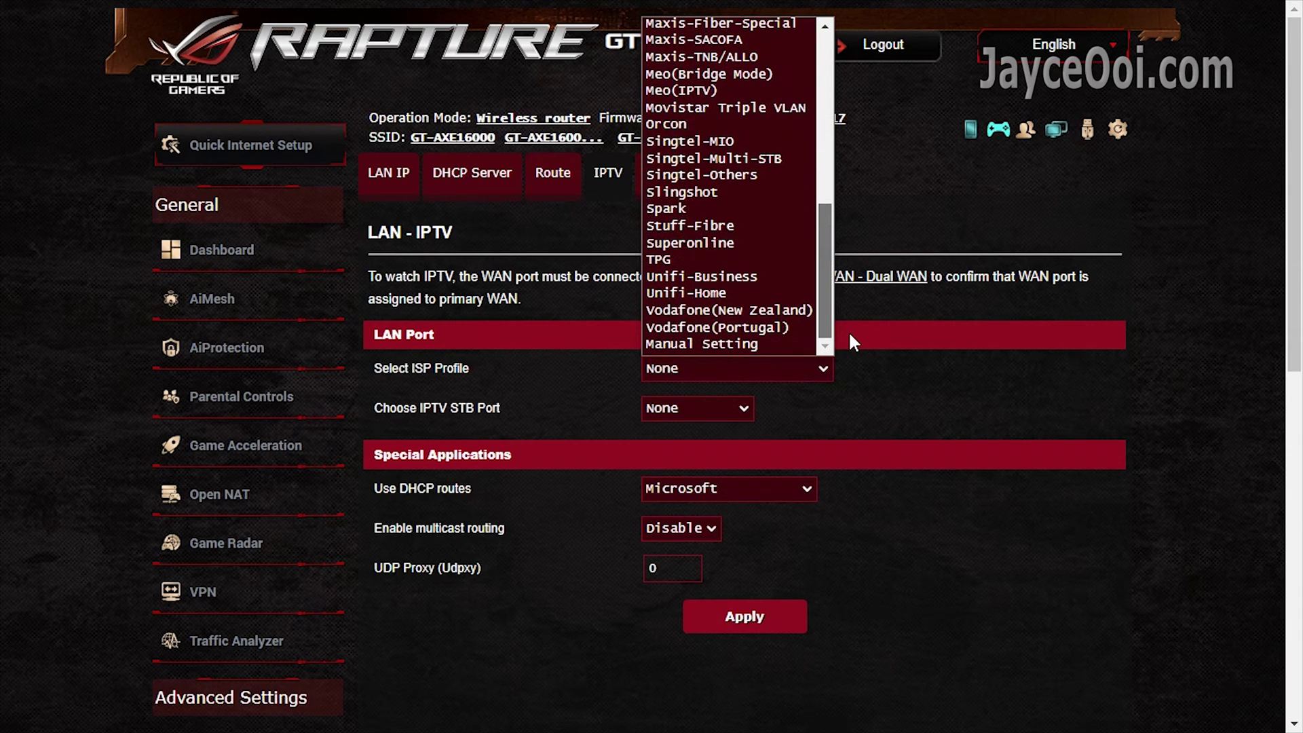
click(858, 370)
click(736, 409)
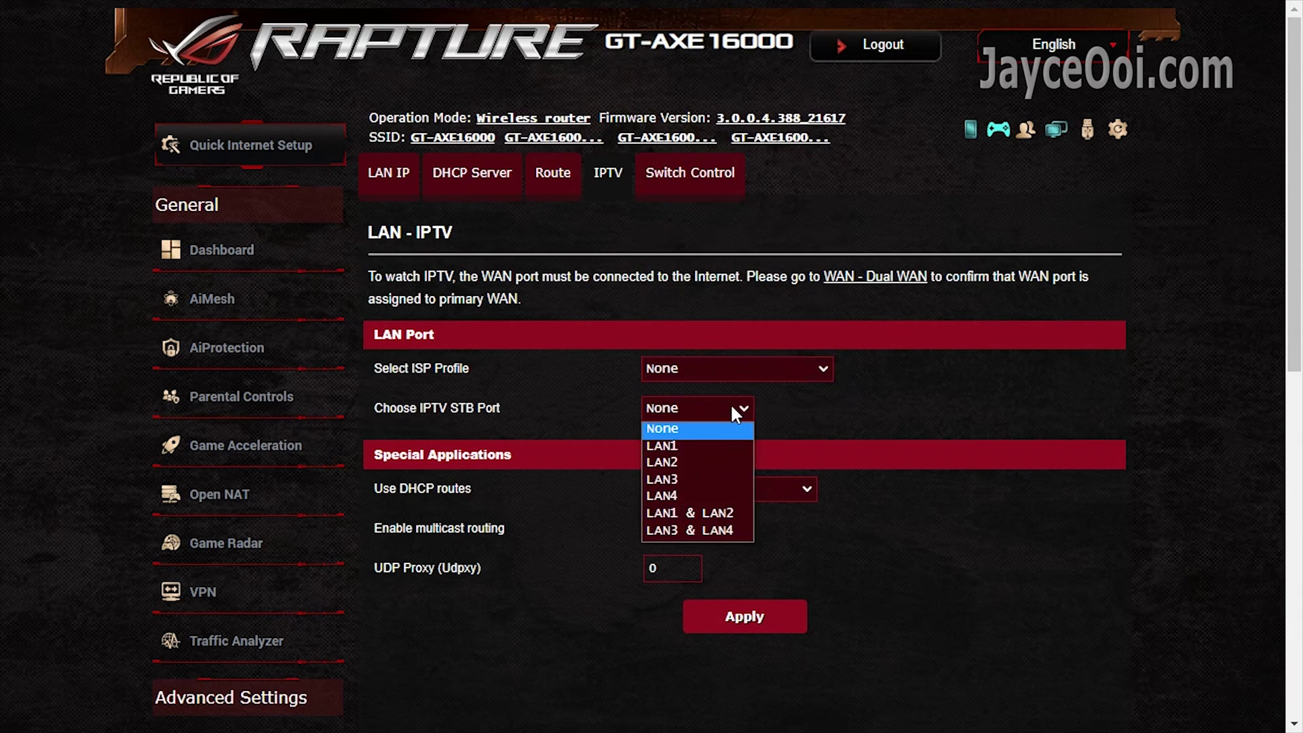
click(790, 404)
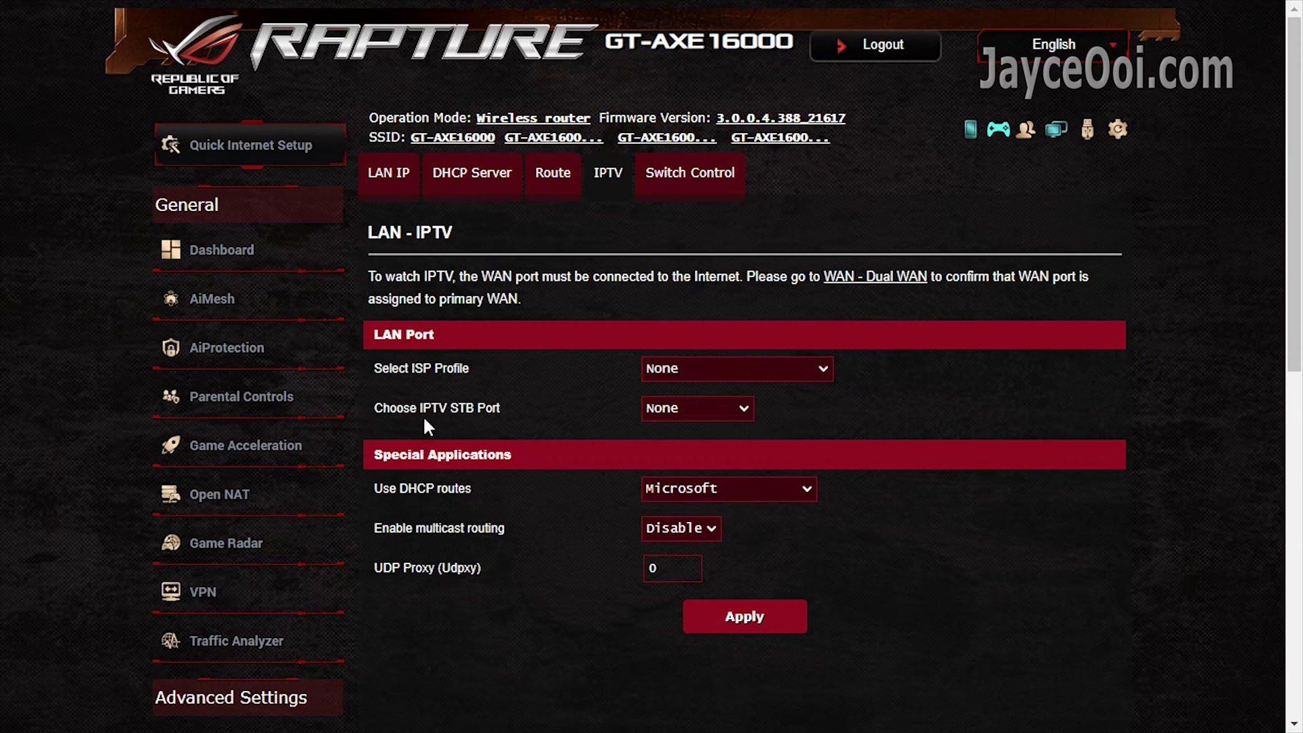
scroll(368, 407, down, 8)
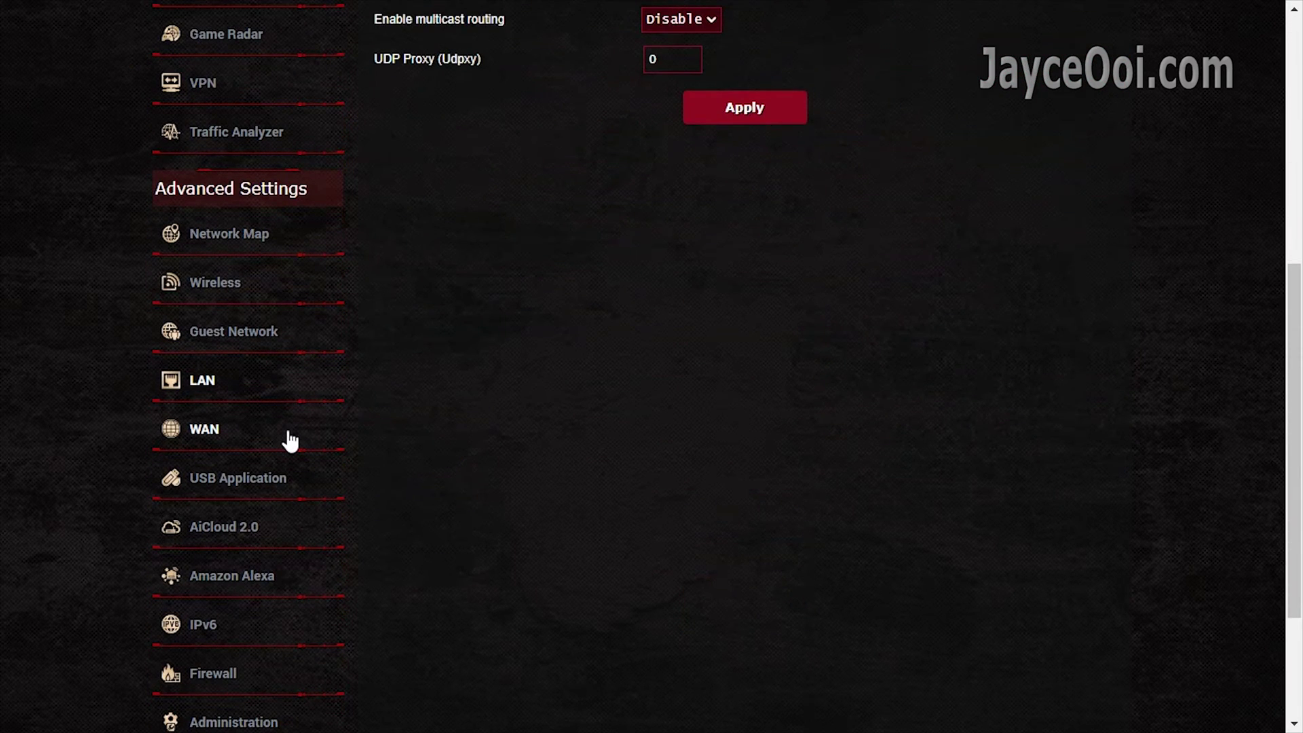
click(290, 440)
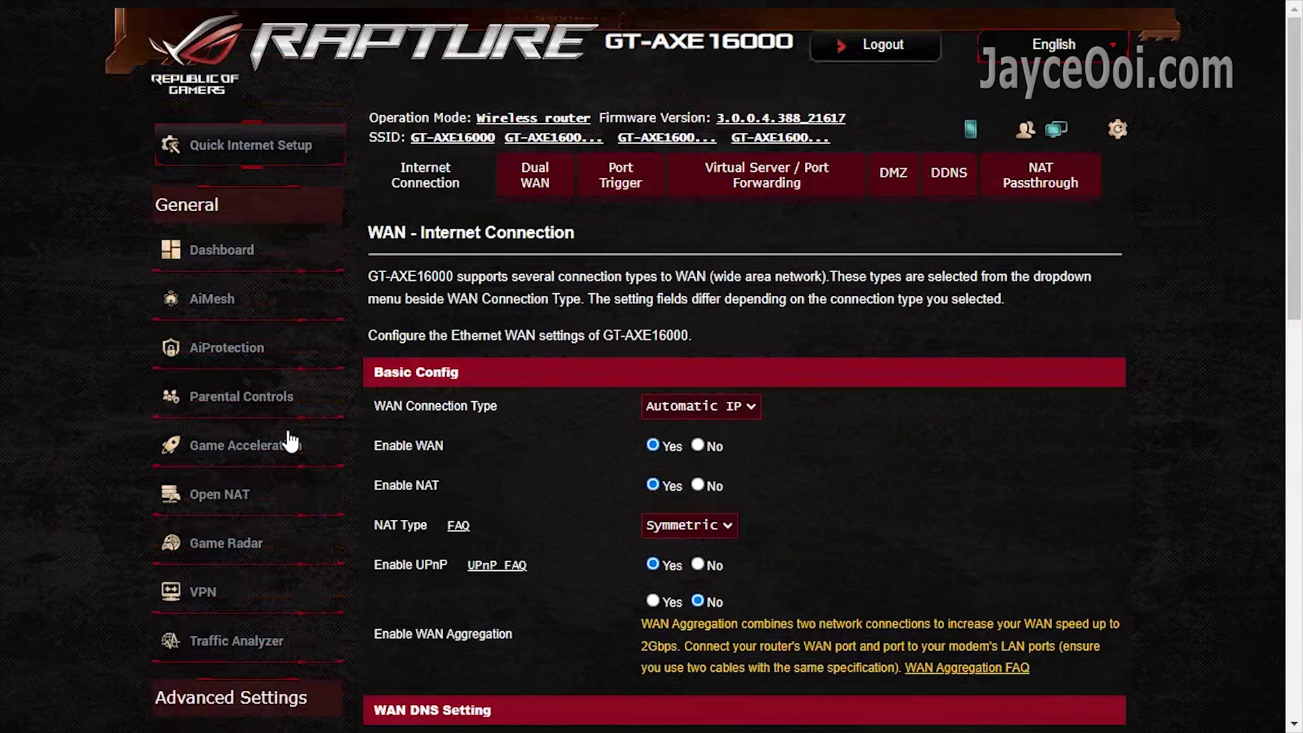
Step: Enable Dual WAN: 2.5G/1G primary, Ethernet LAN Port 1 secondary, Fail Over mode
click(538, 188)
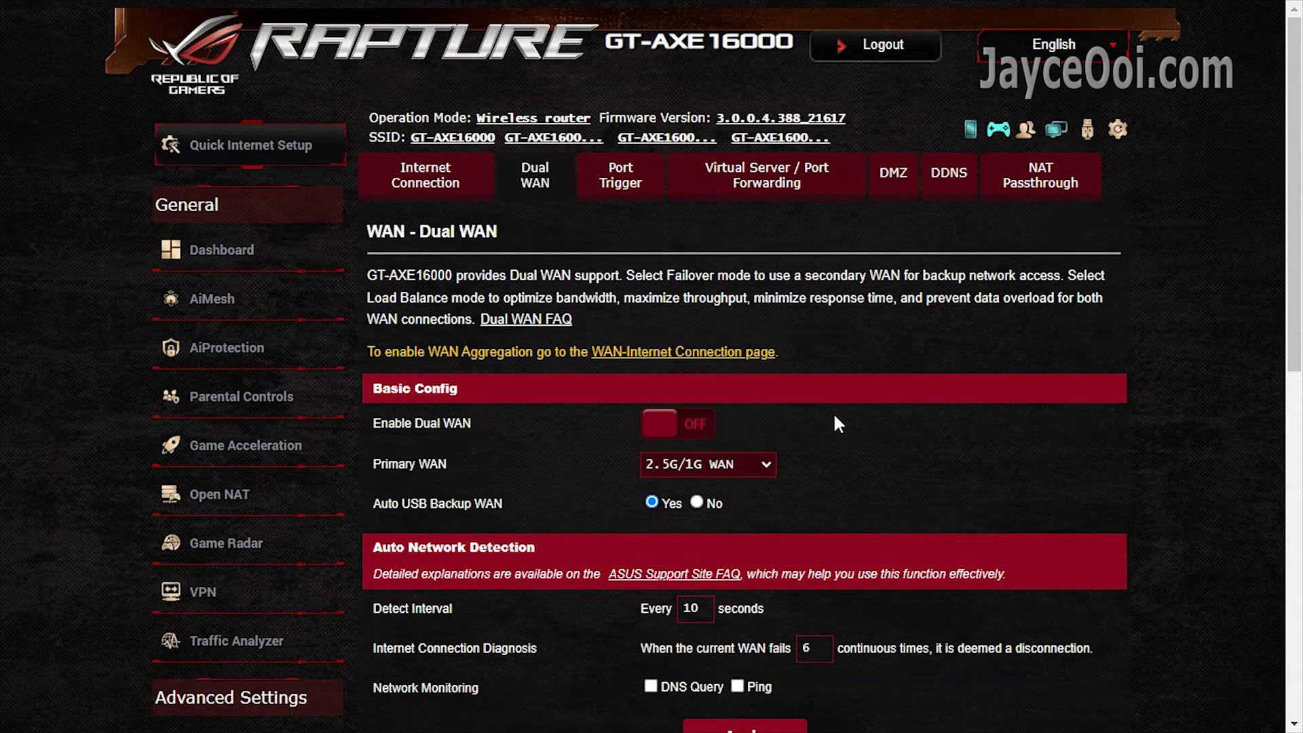
scroll(835, 412, down, 3)
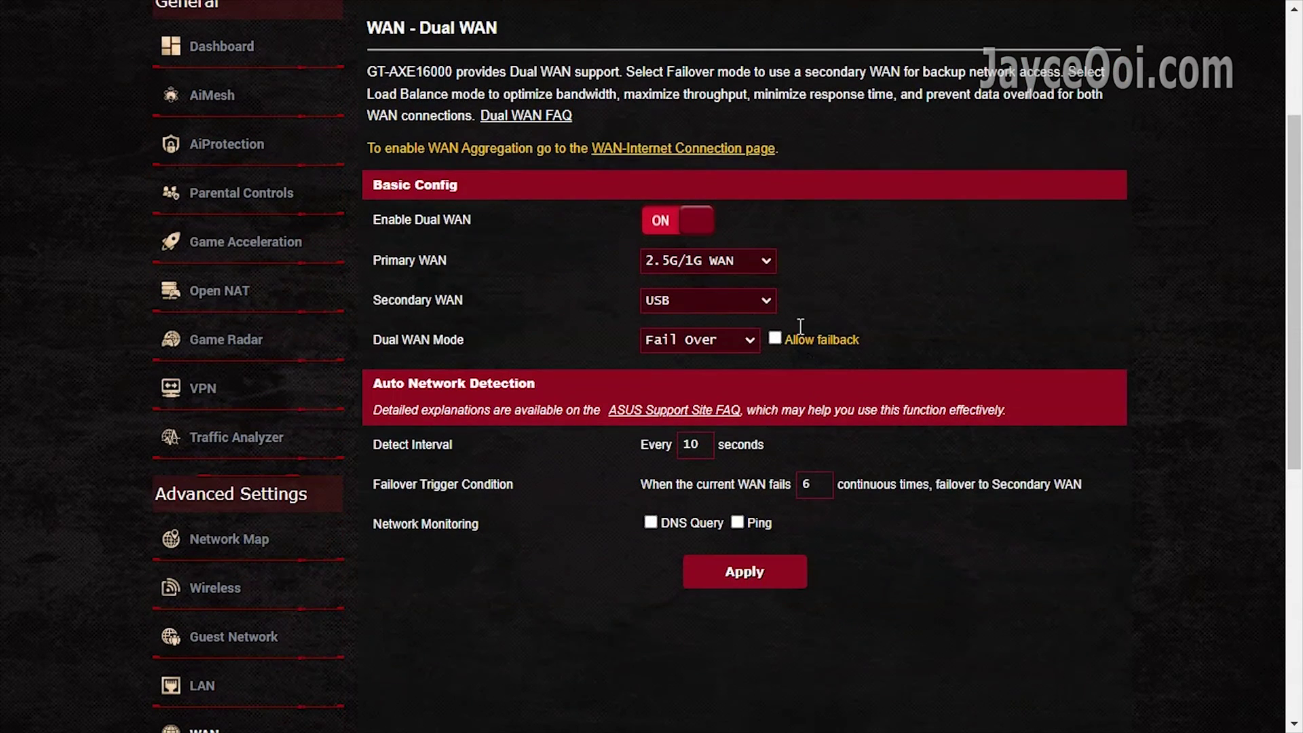
click(750, 260)
click(749, 258)
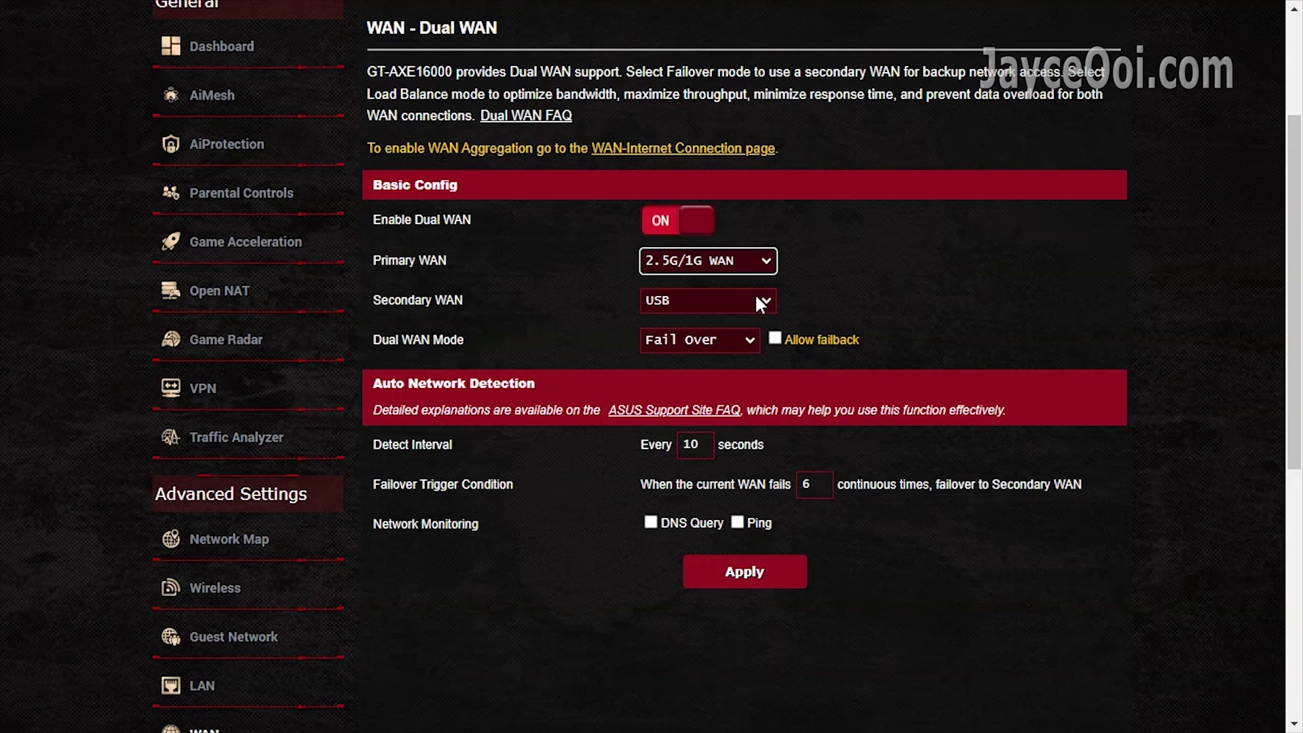
click(755, 298)
click(745, 387)
click(866, 299)
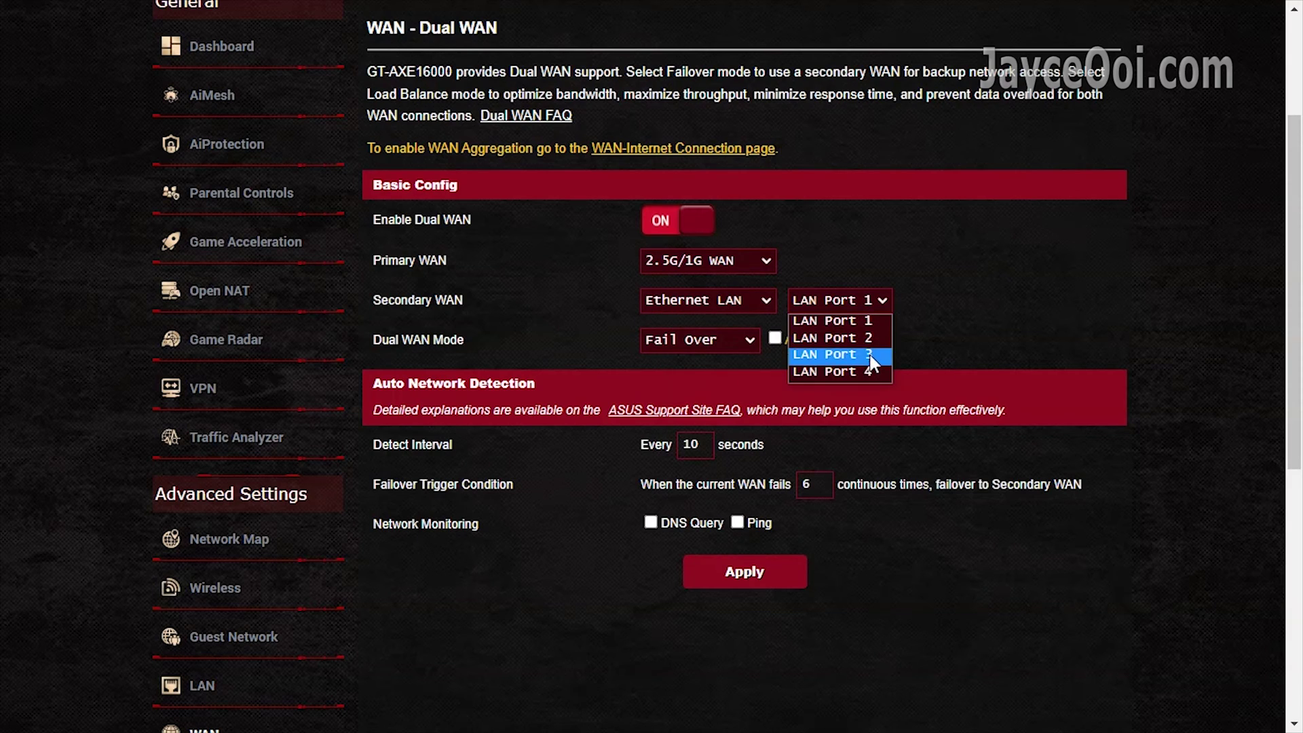
click(895, 316)
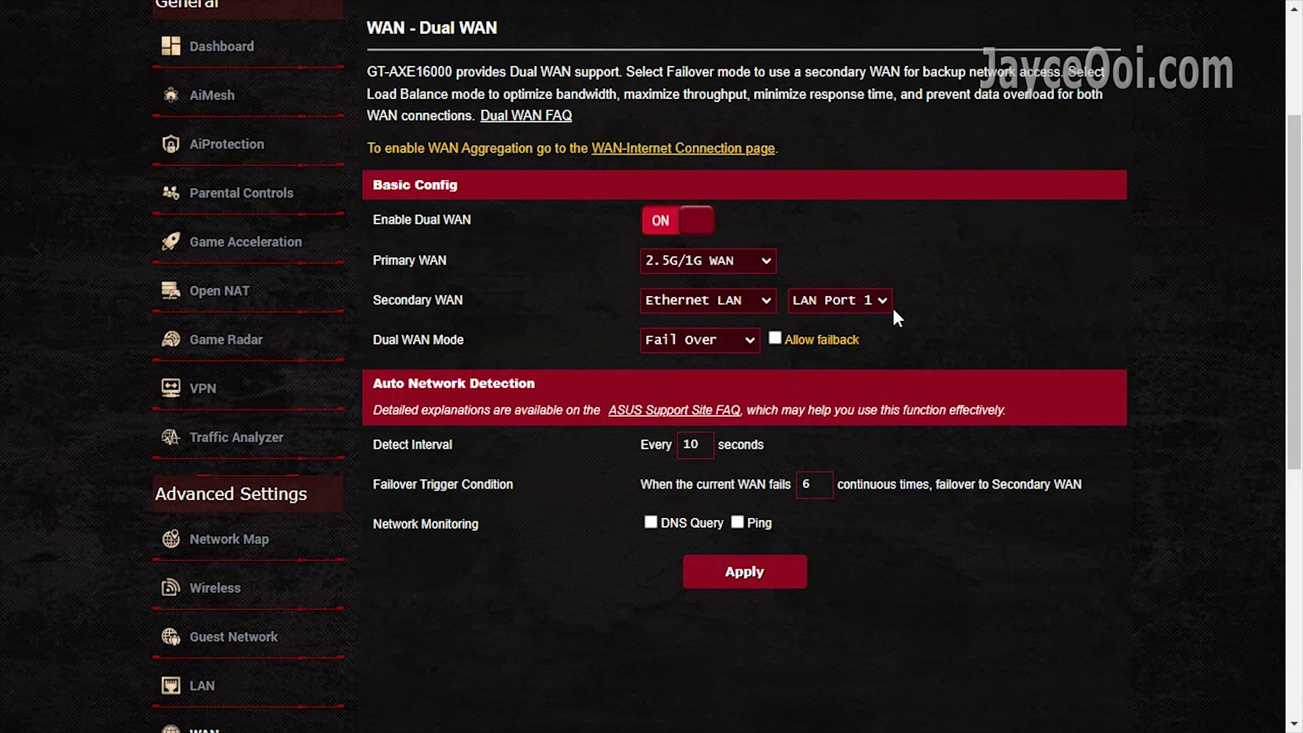
click(724, 343)
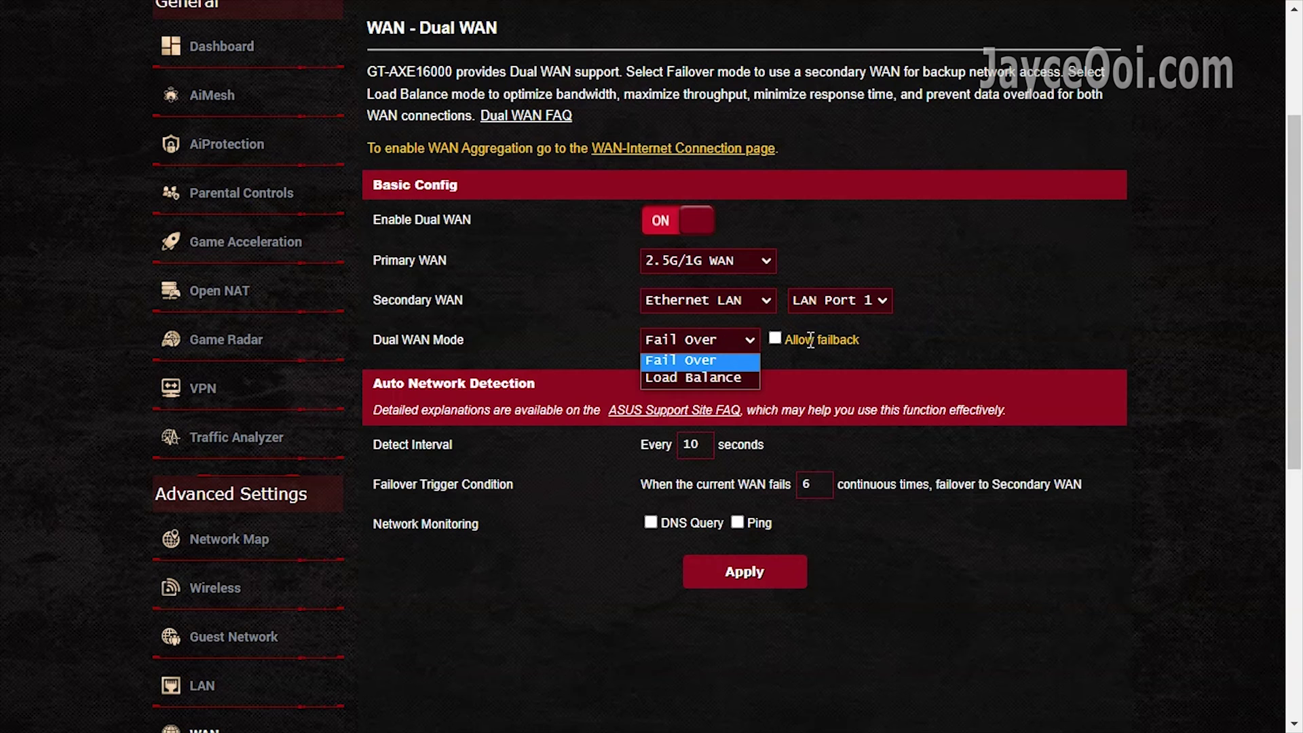
click(914, 336)
scroll(468, 278, down, 6)
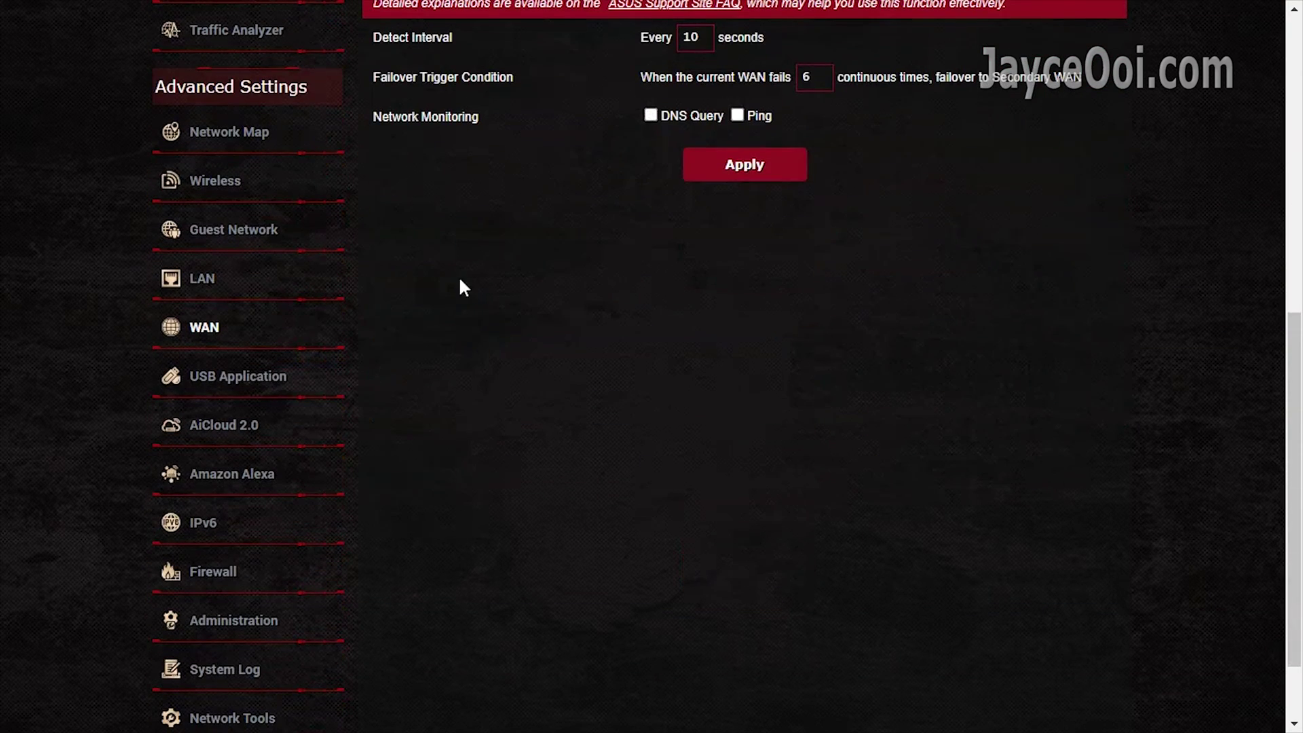
Step: Scroll through the USB Application page listing AiDisk, Servers Center and Time Machine
click(290, 386)
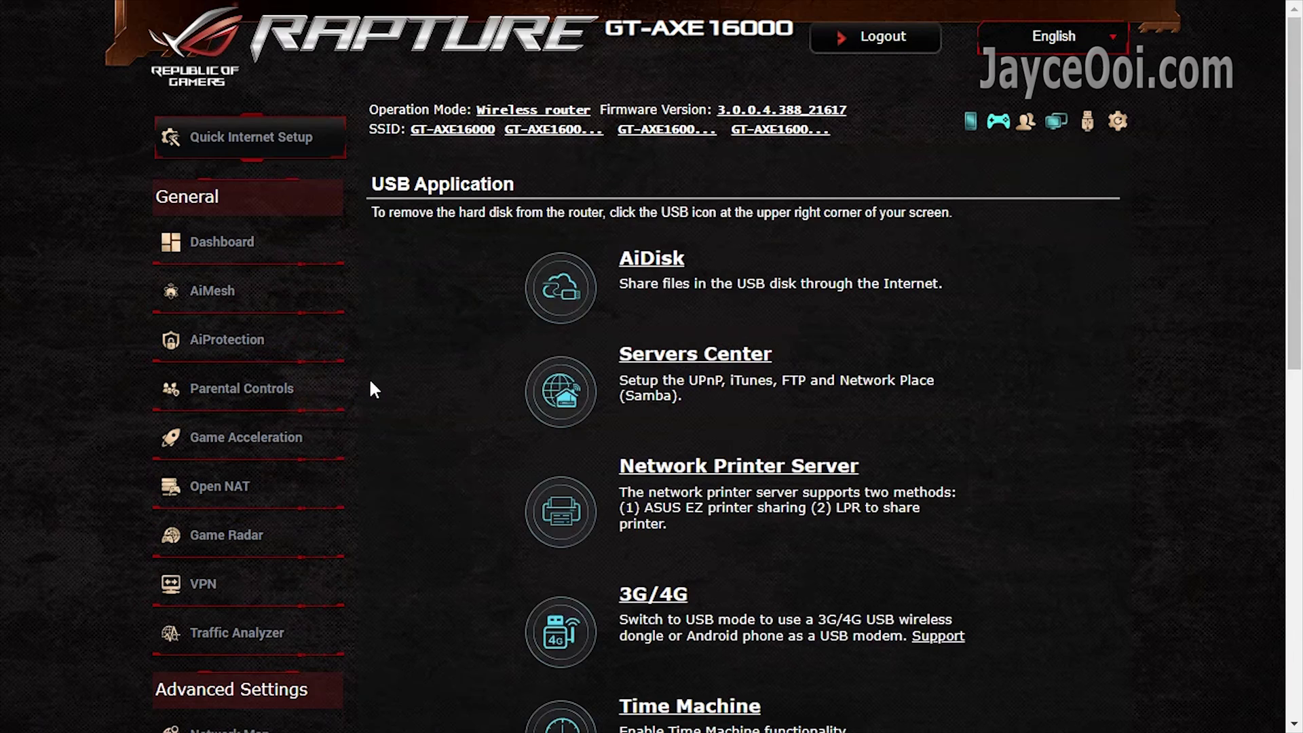
scroll(377, 386, down, 3)
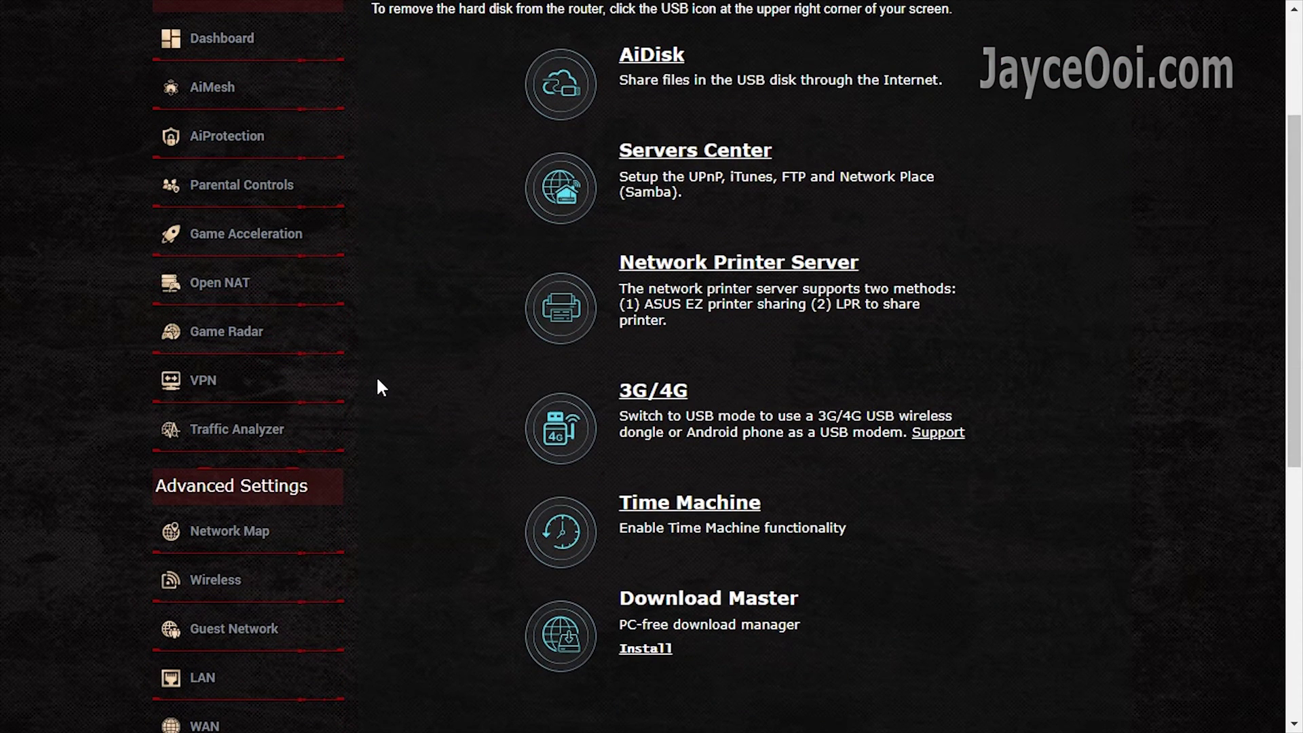
scroll(378, 386, down, 6)
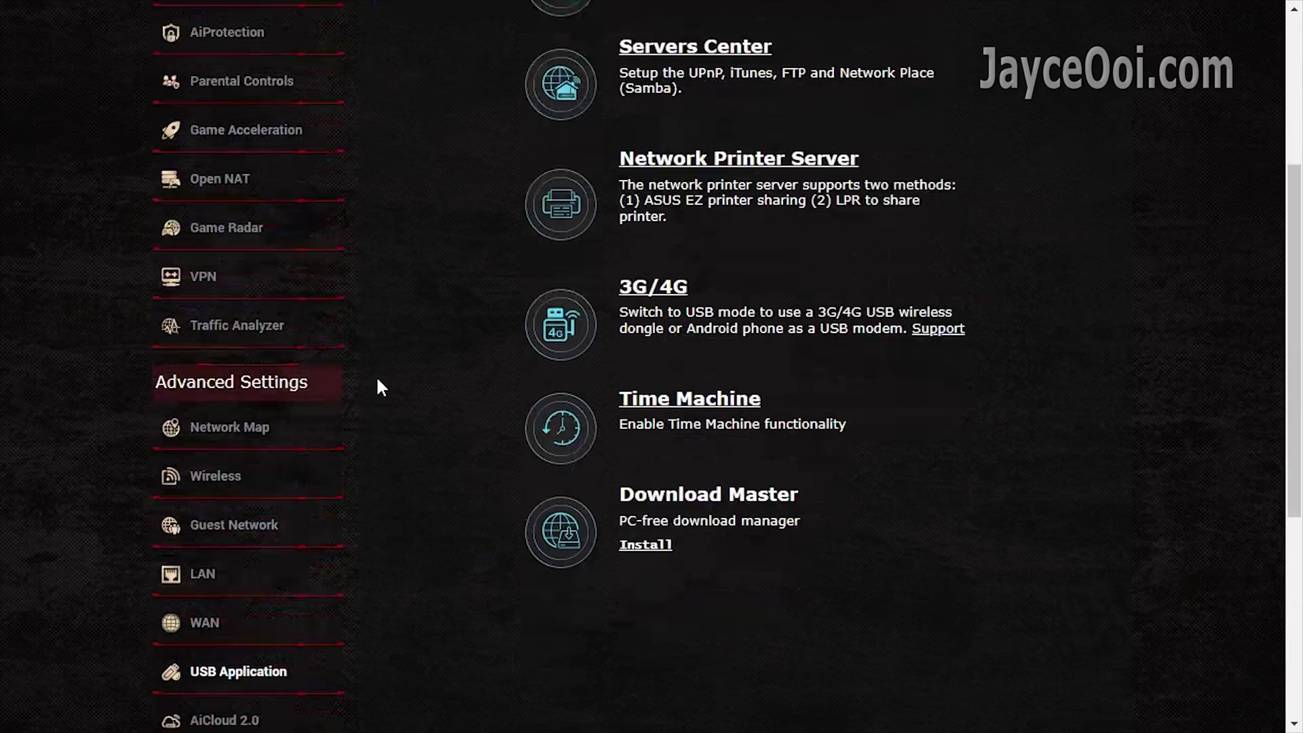
Step: Scroll through the AiCloud 2.0 page
click(267, 419)
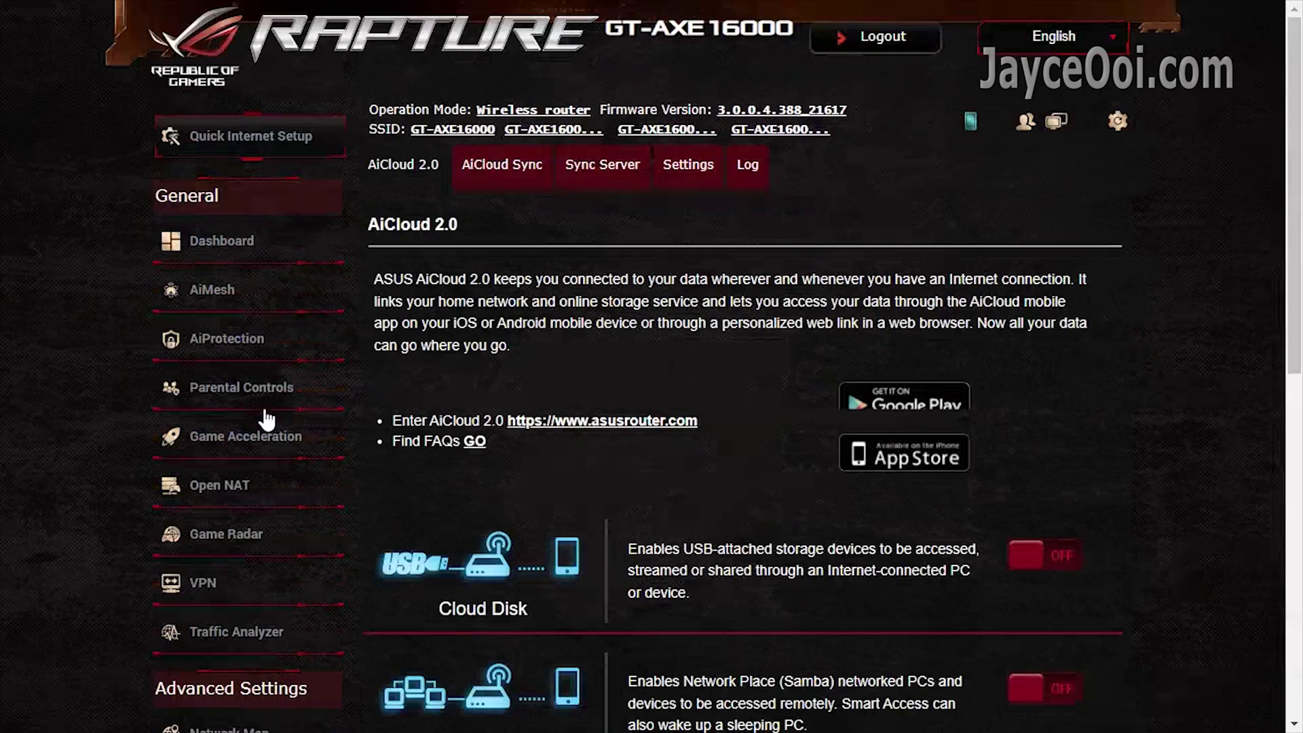
scroll(364, 409, down, 2)
scroll(363, 407, down, 3)
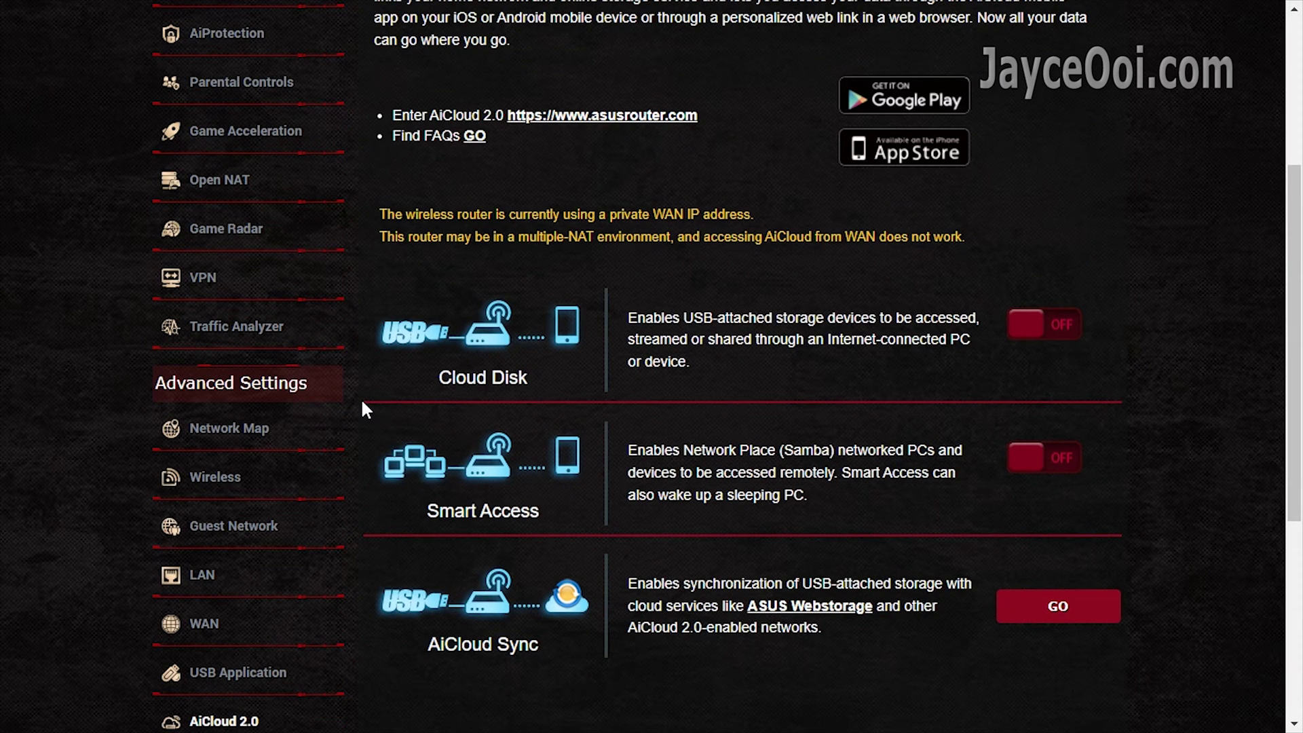
scroll(362, 401, down, 7)
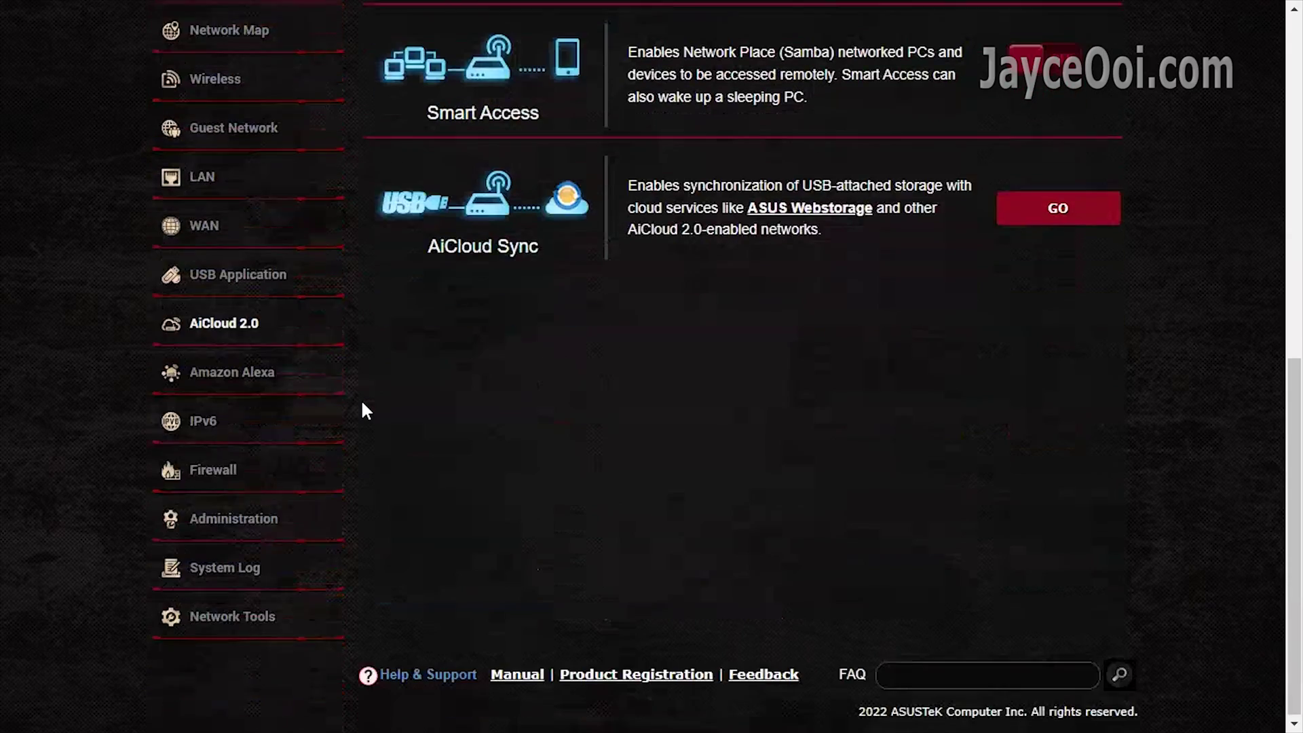
Step: Review the Amazon Alexa Skill page, then view IPv6 with connection type Disable
click(260, 372)
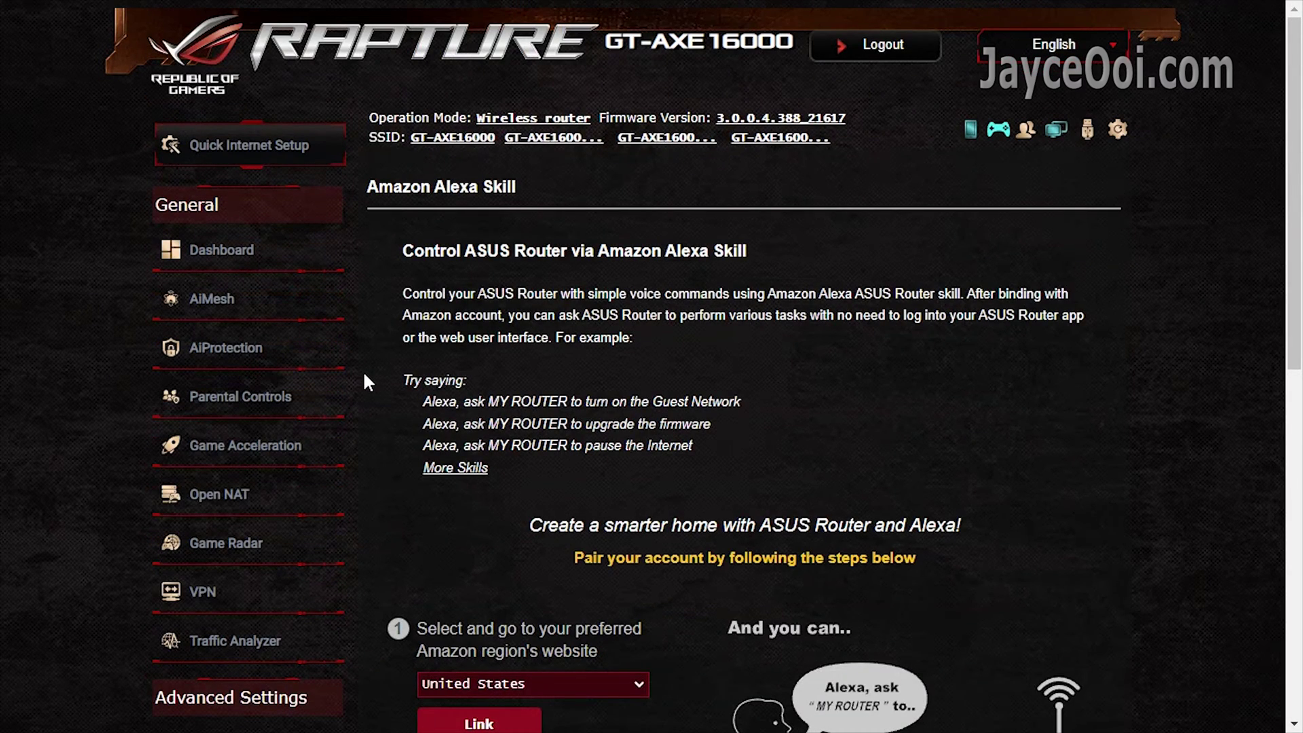
scroll(364, 377, down, 5)
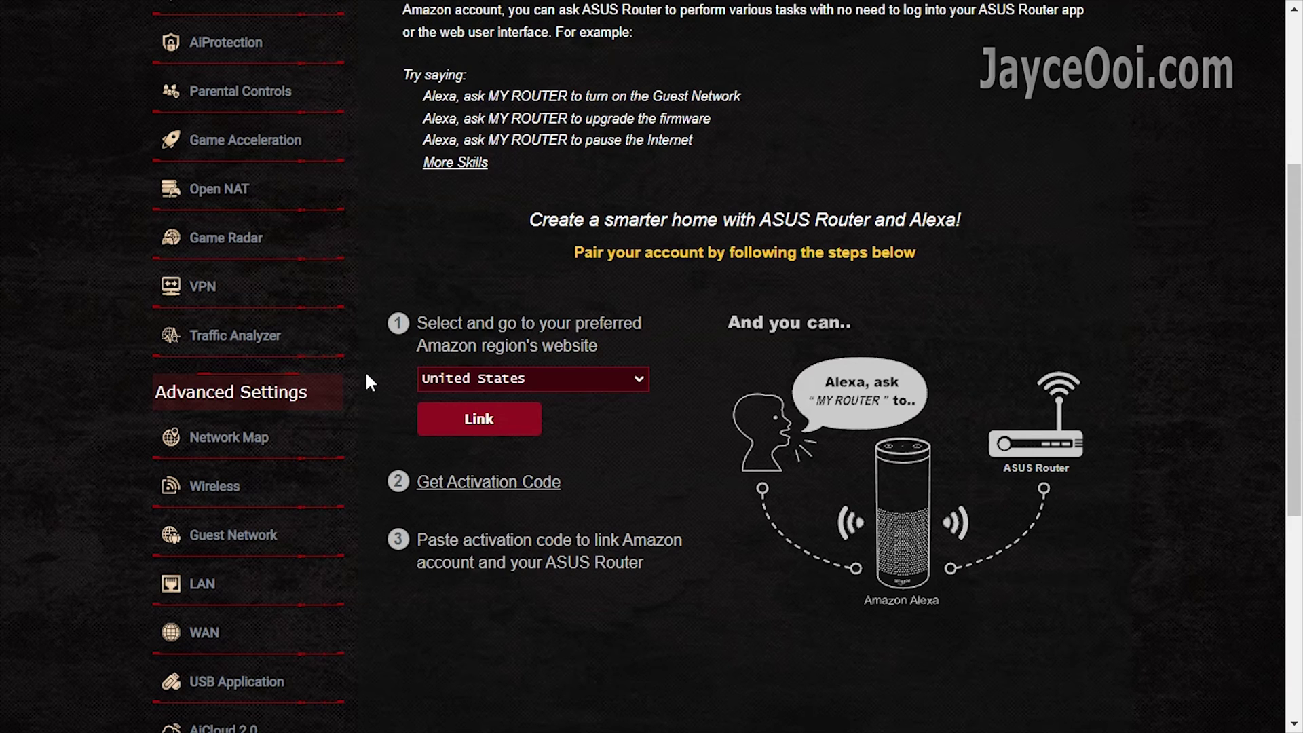
scroll(366, 378, down, 7)
click(280, 422)
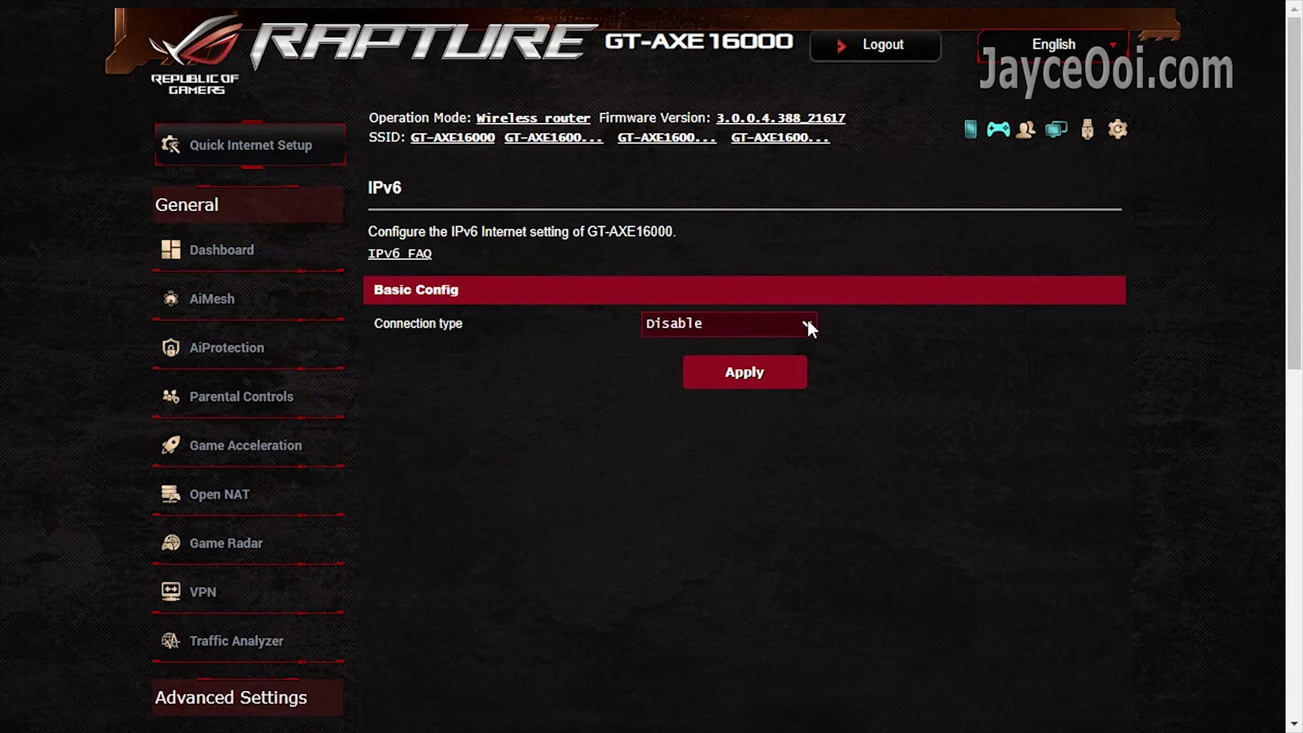
Step: Check the IPv6 connection type options and leave it set to Disable
click(807, 323)
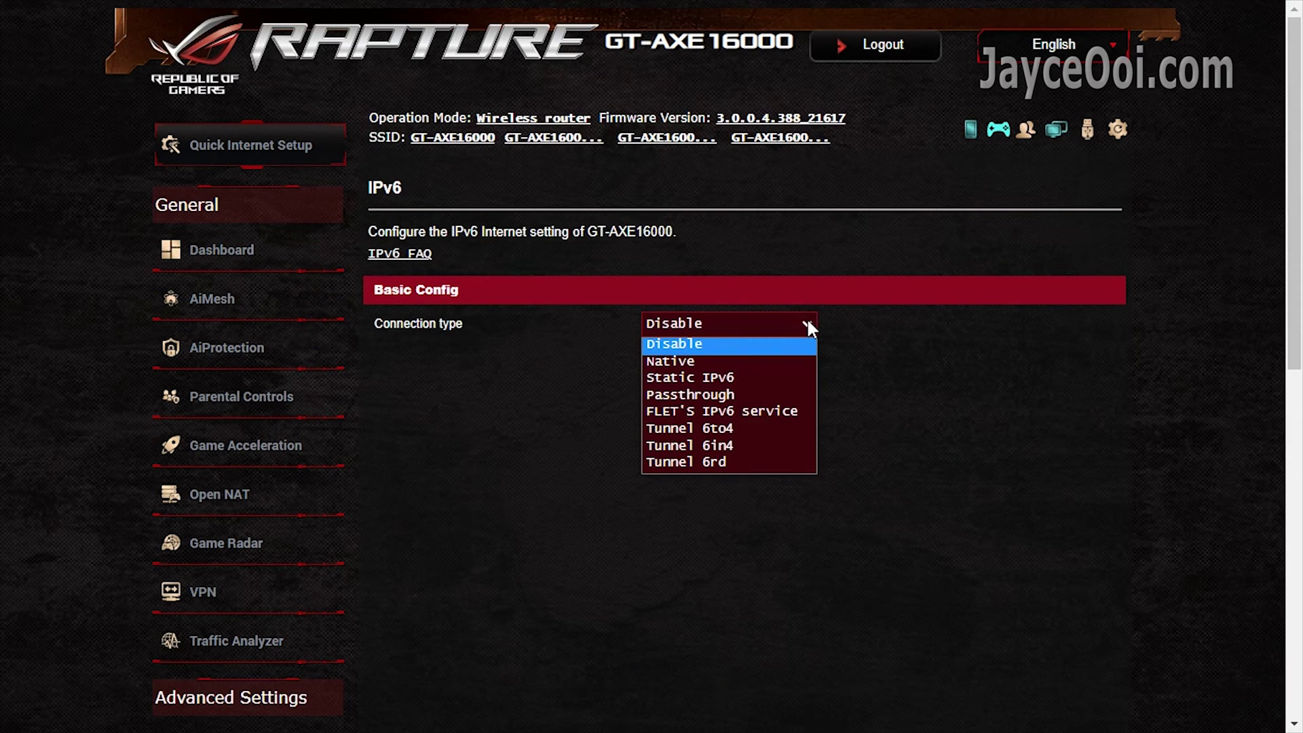
click(808, 319)
scroll(378, 396, down, 9)
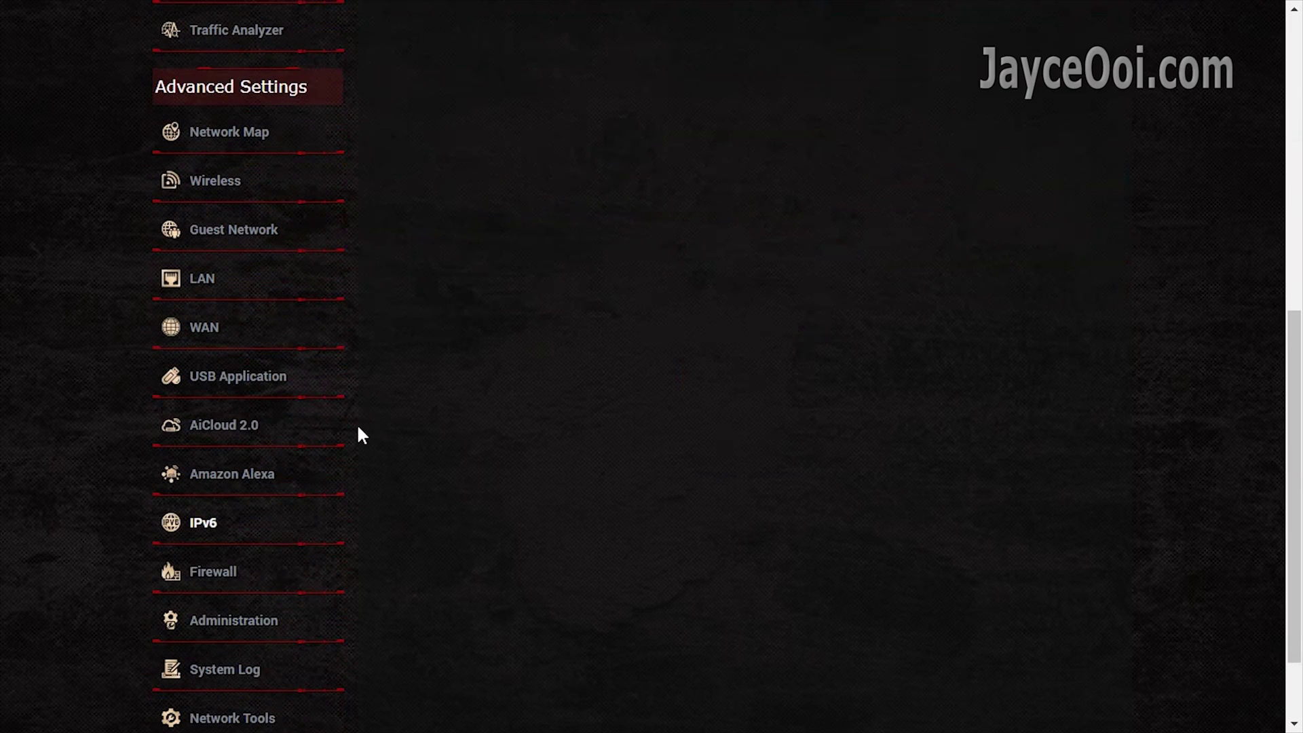
Step: Scroll through the Firewall settings, then go to the Administration Operation Mode page
click(282, 575)
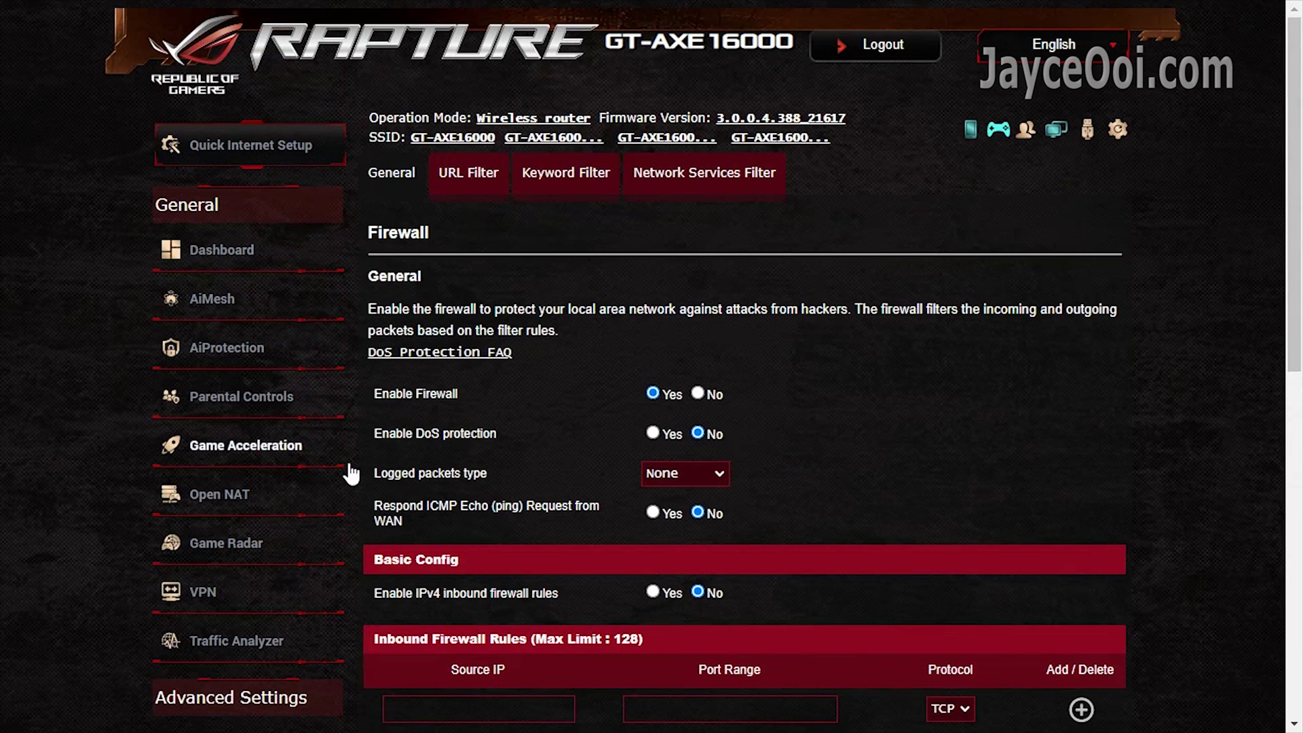
scroll(357, 460, down, 9)
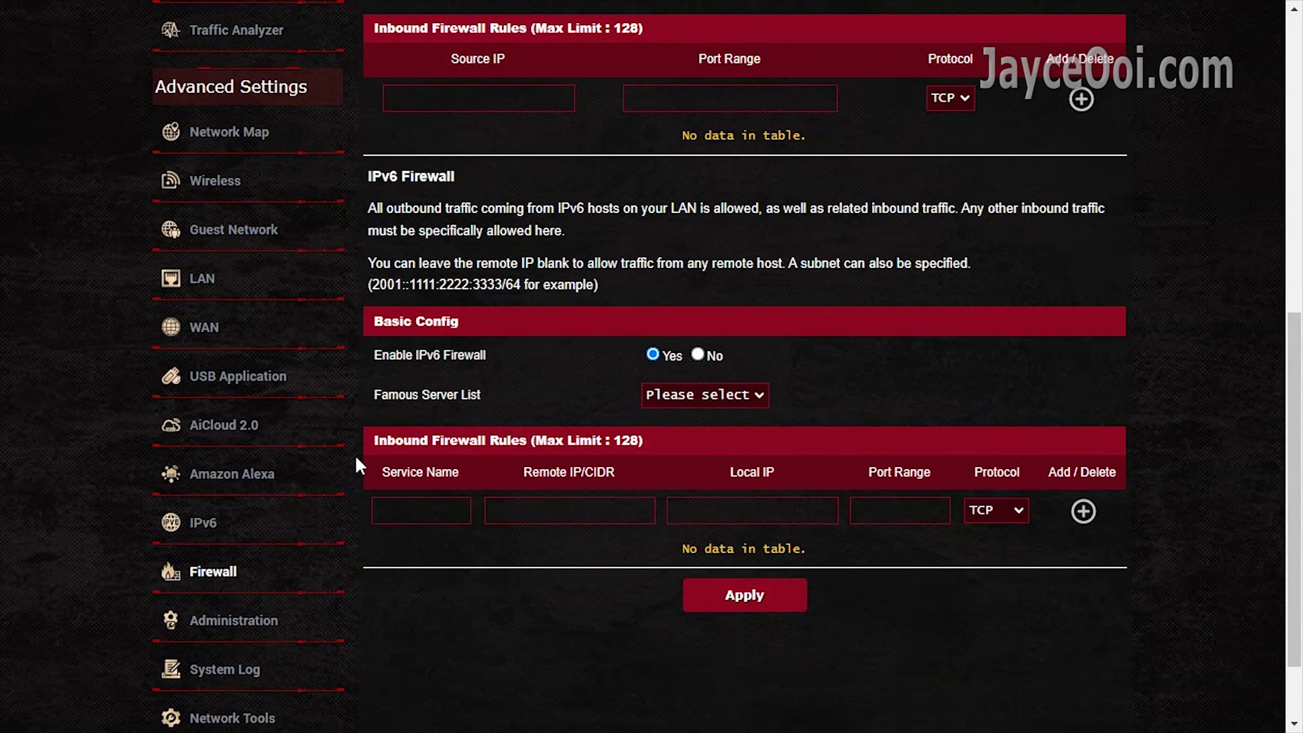
scroll(354, 453, down, 2)
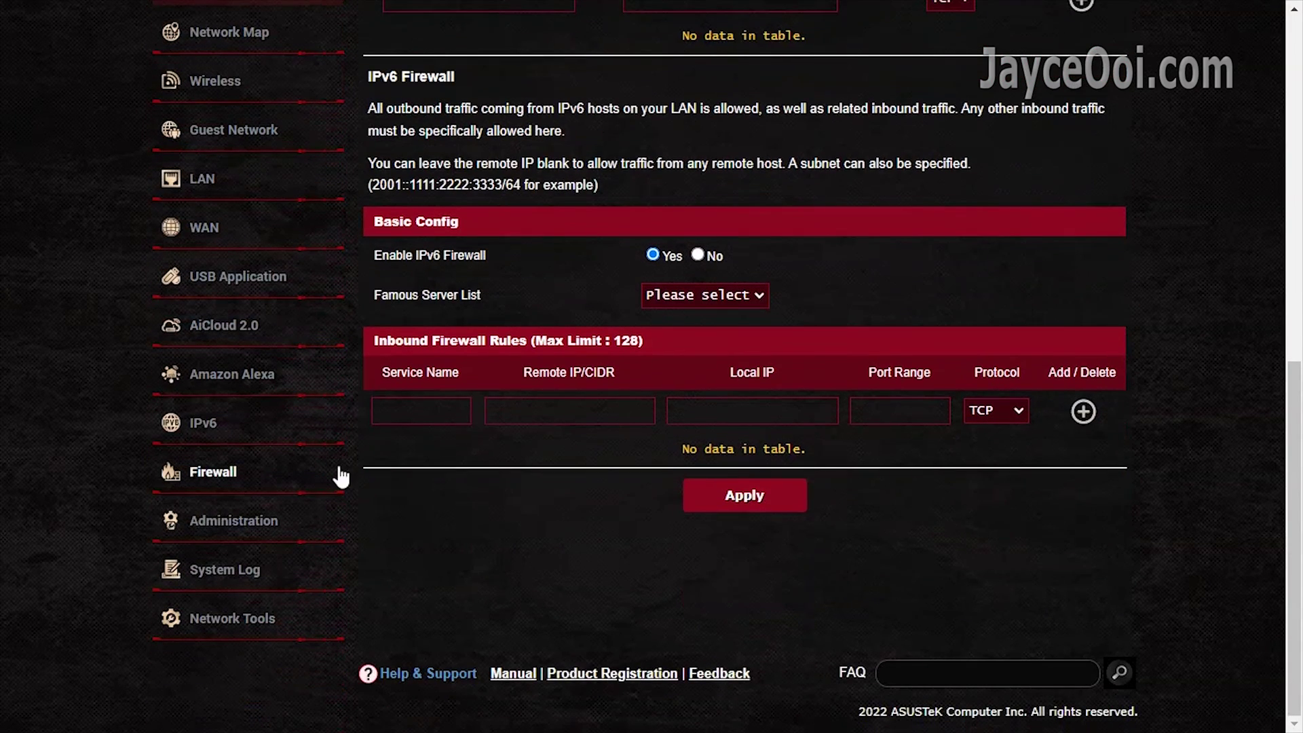
click(285, 522)
scroll(371, 480, down, 2)
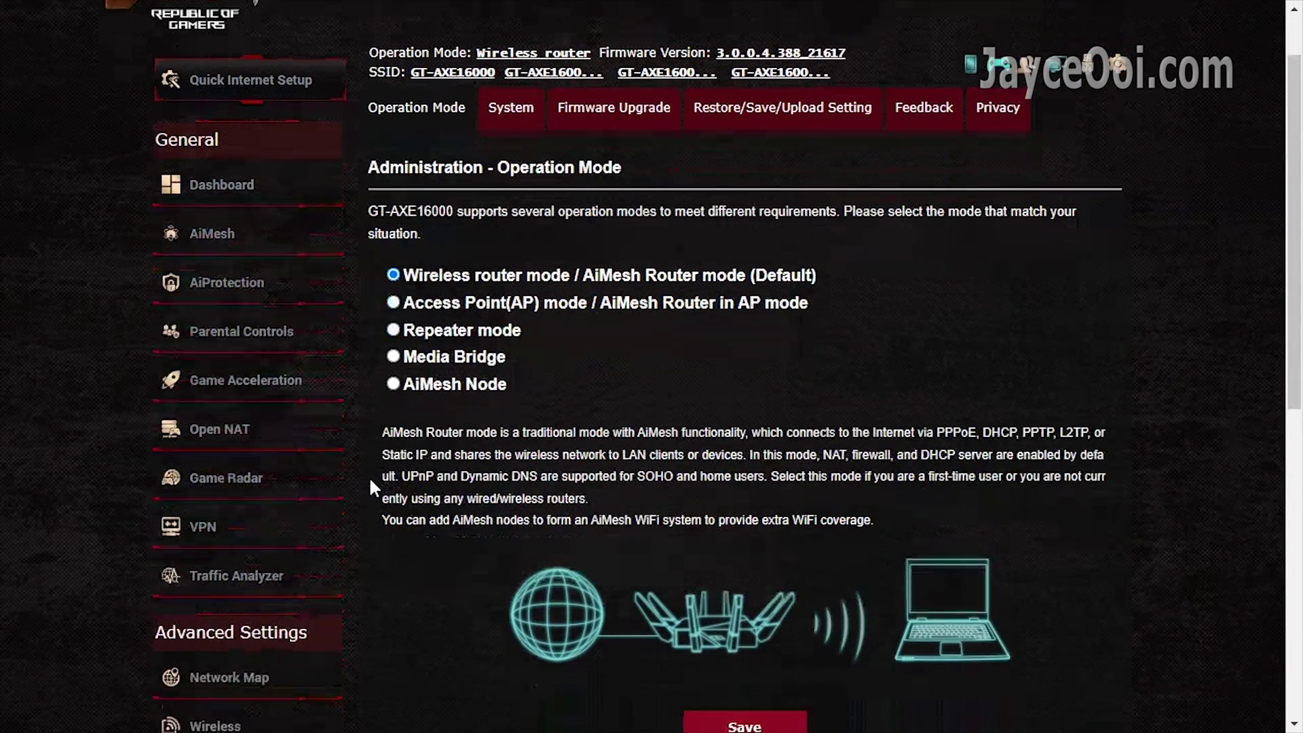
scroll(372, 487, down, 2)
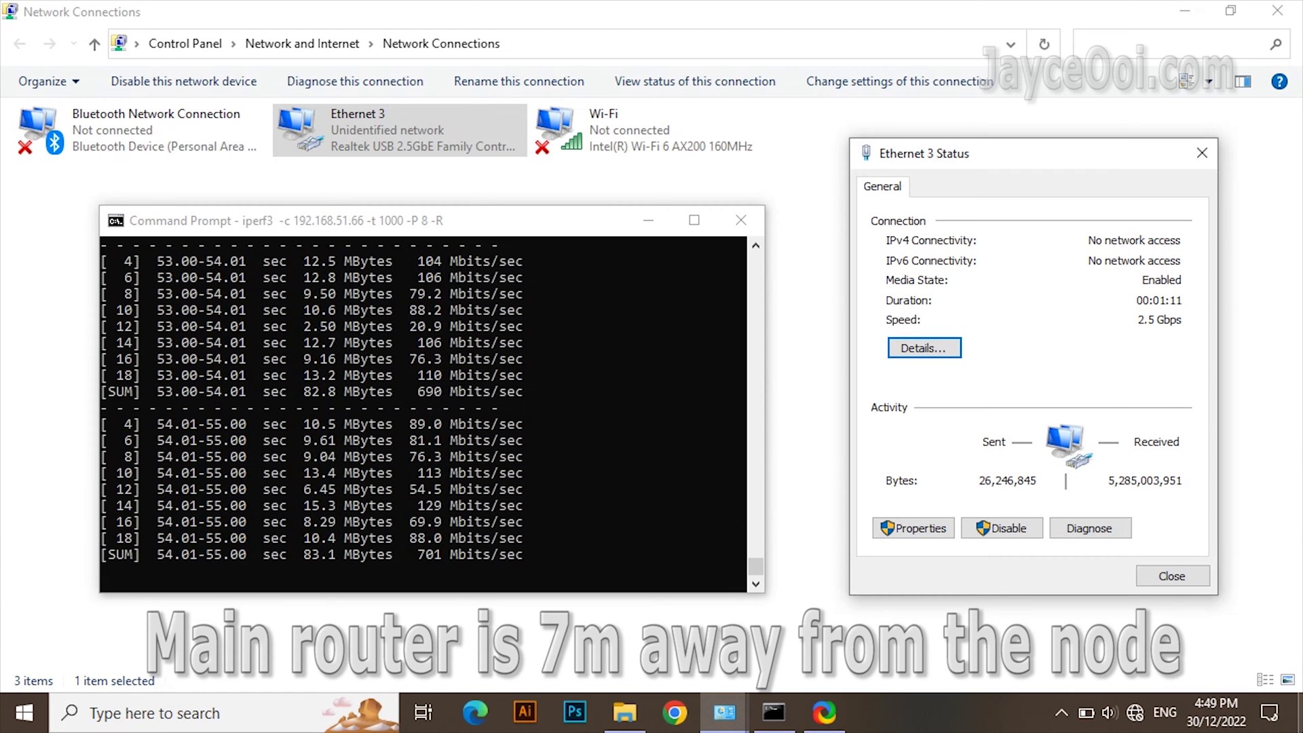
Step: Switch windows to follow the iperf3 throughput test over the 2.5 Gbps wired link
key(alt+Tab)
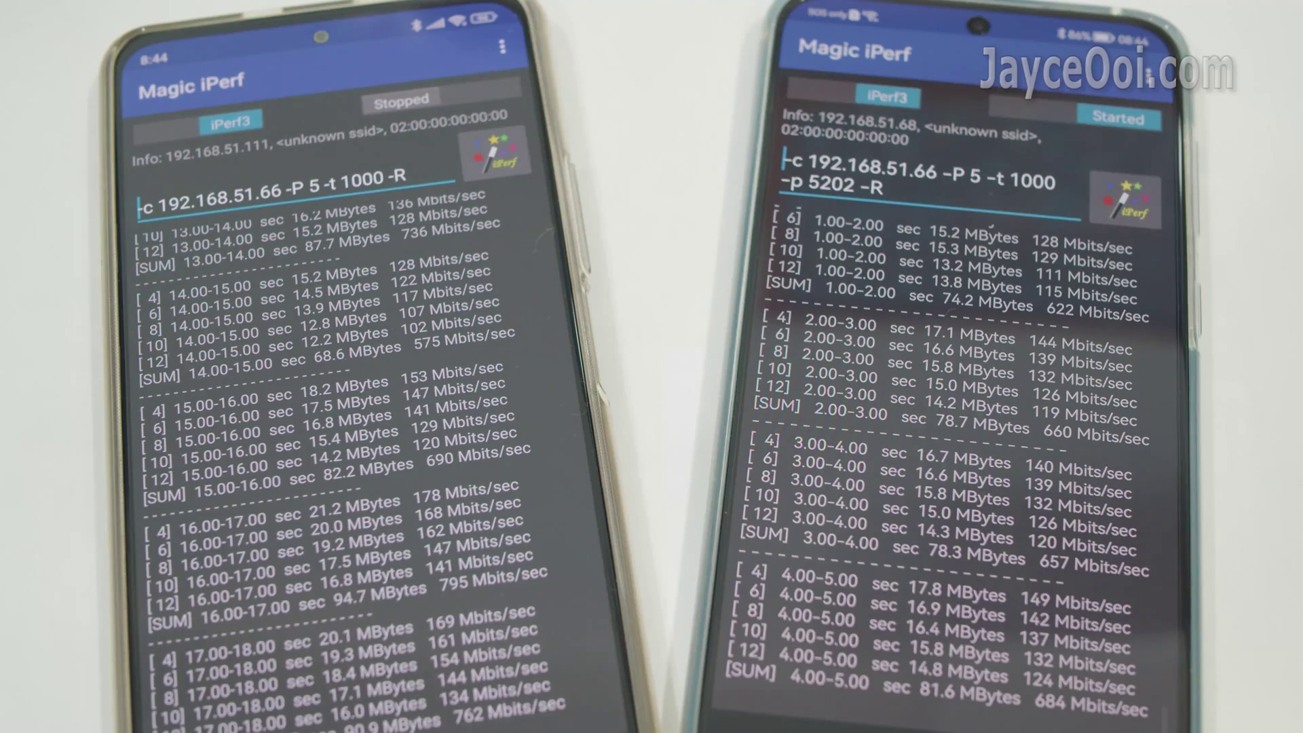
Step: Rerun the left phone's Magic iPerf test against 192.168.51.66, then stop it at about 680 Mbits/sec
click(401, 100)
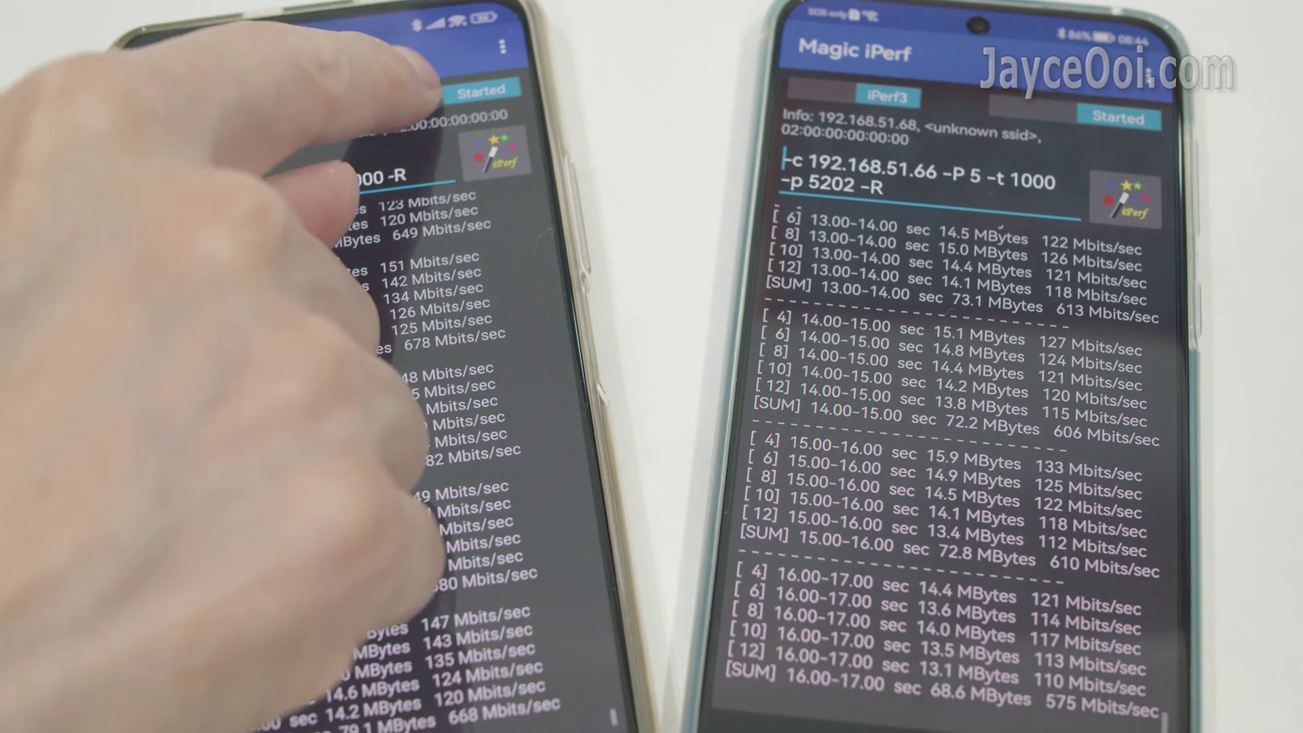
click(474, 90)
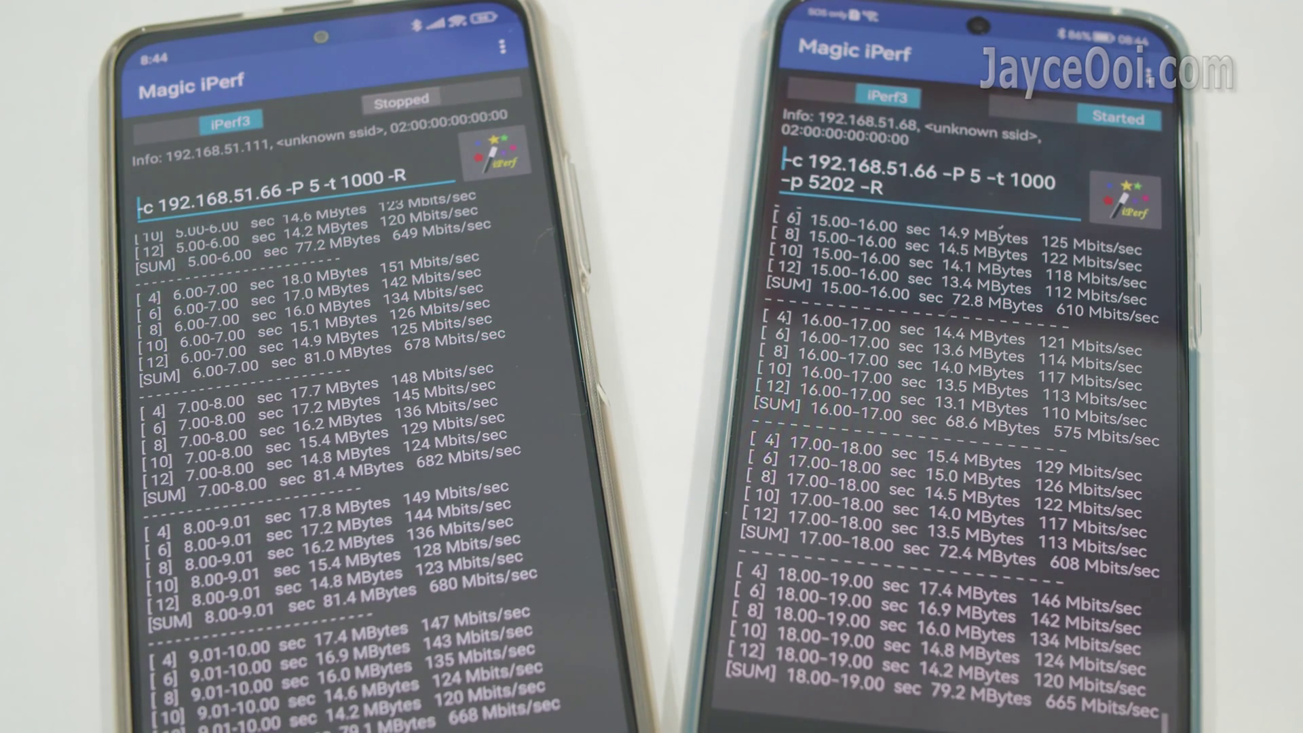